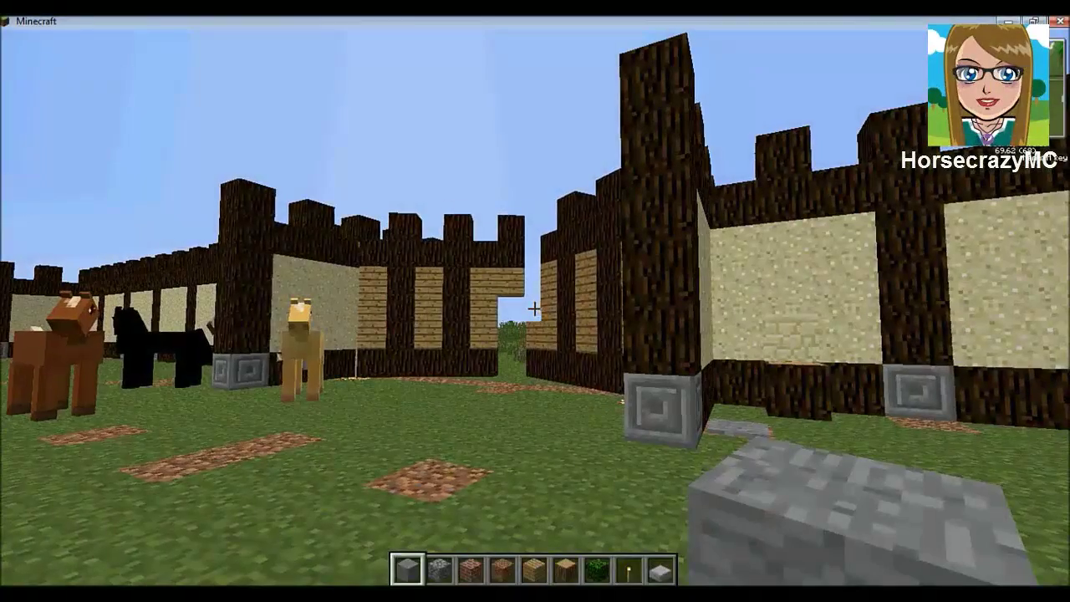
key("w")
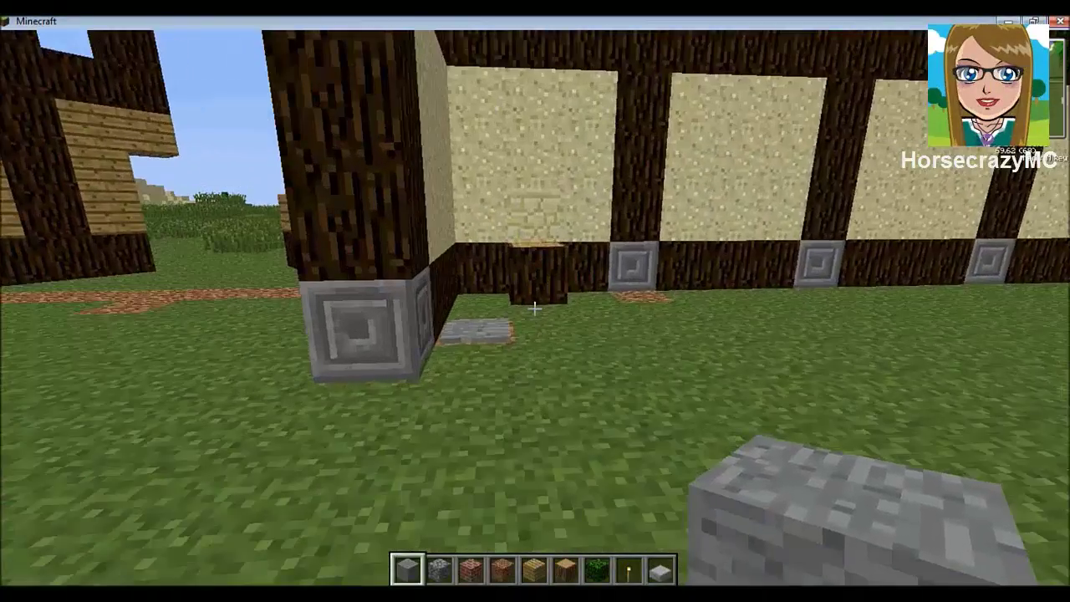
key("w")
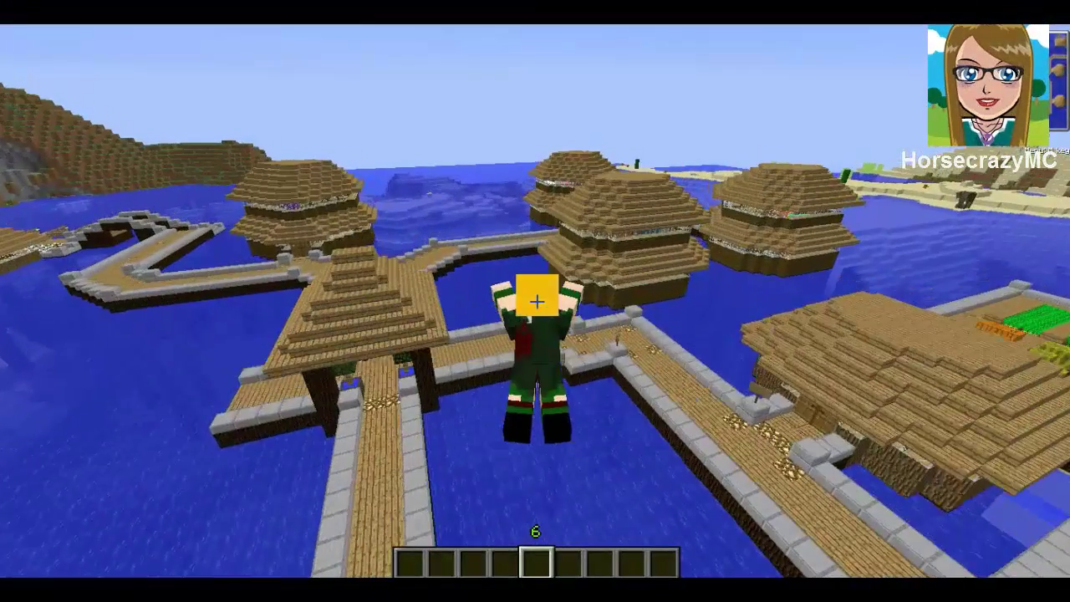
key("w")
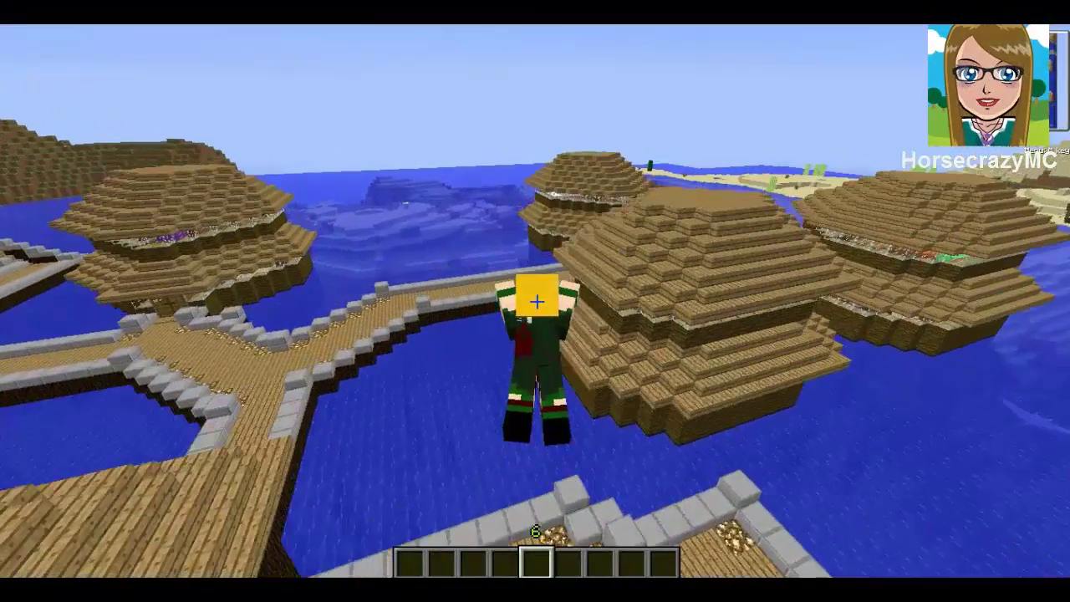
key("w")
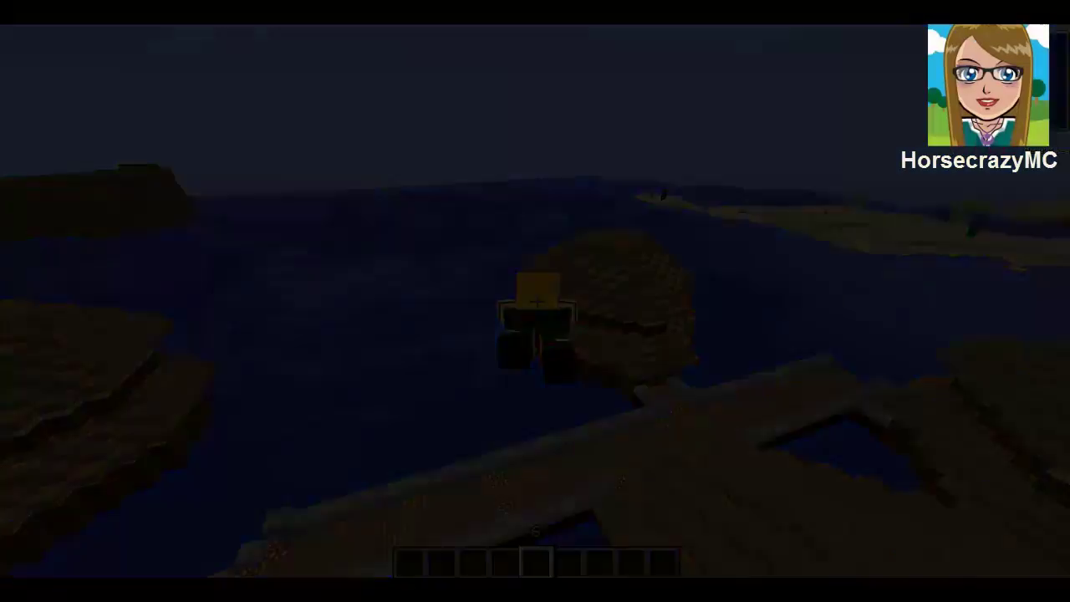
Step: Try the villager male.png and VillagerOldSteve.png textures from the /mob/humanmale folder on the NPC
left_click(546, 414)
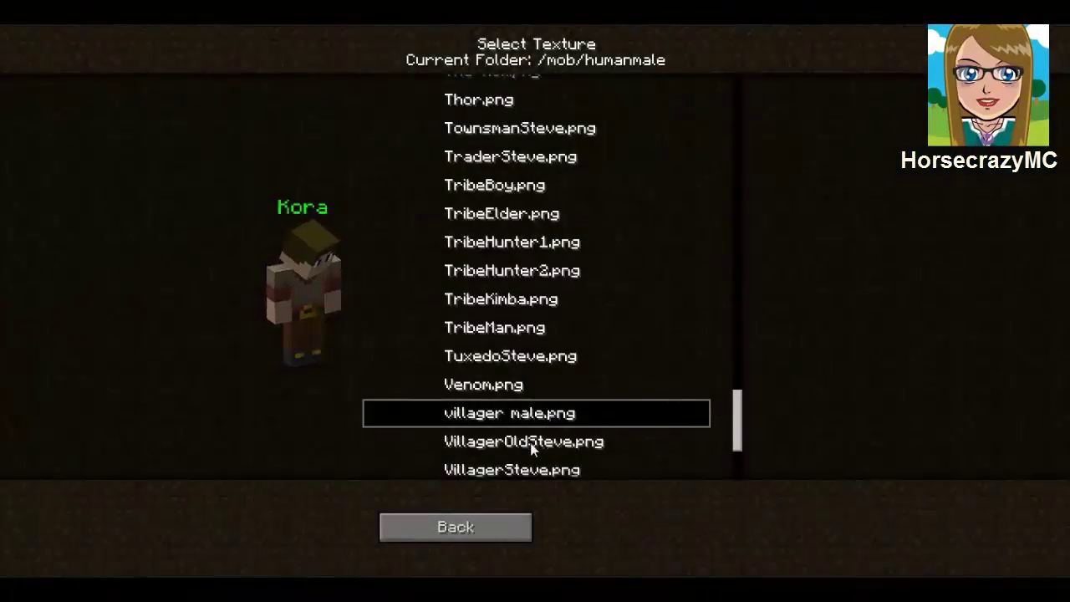
left_click(532, 445)
left_click_drag(735, 425, 740, 455)
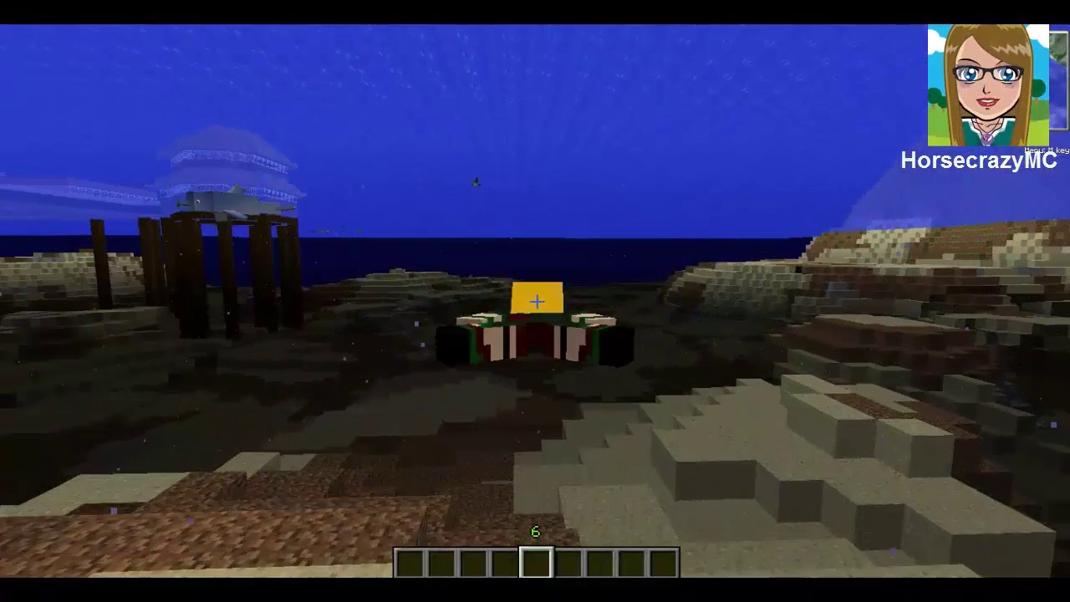
key("w")
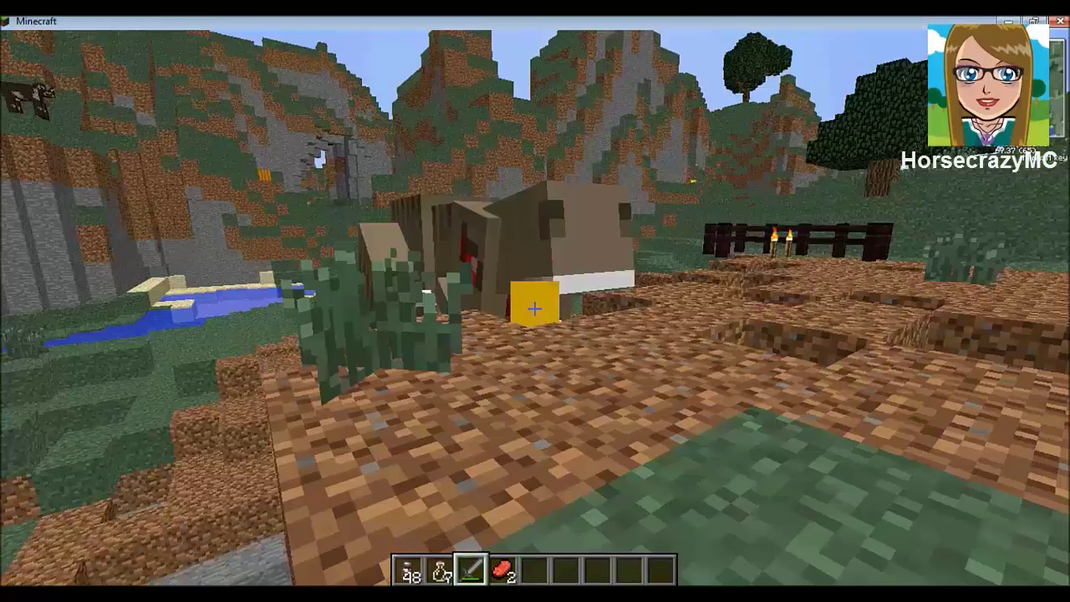
right_click(535, 308)
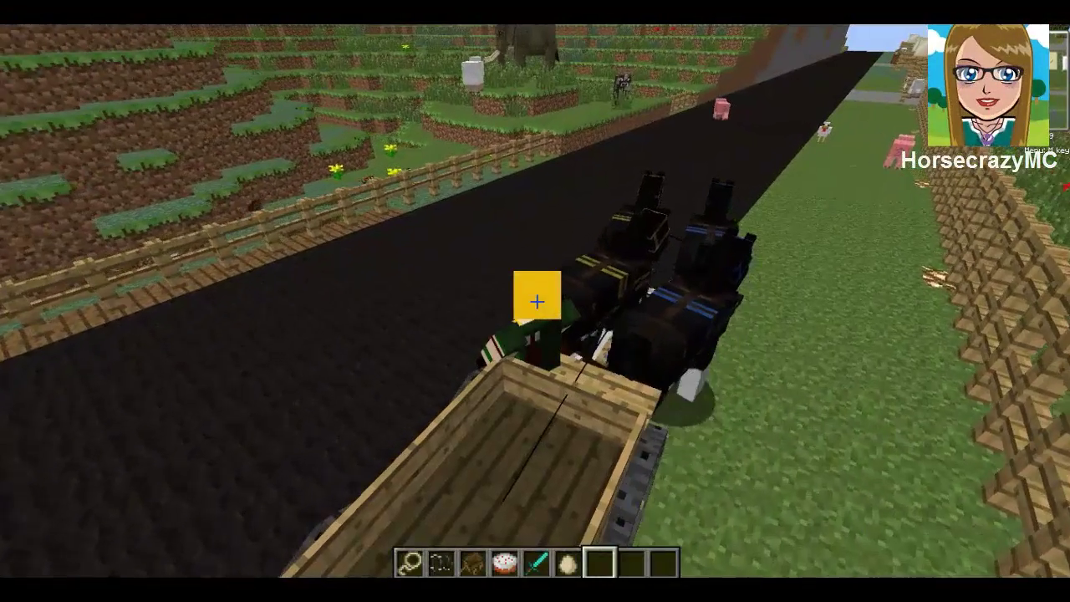
key("w")
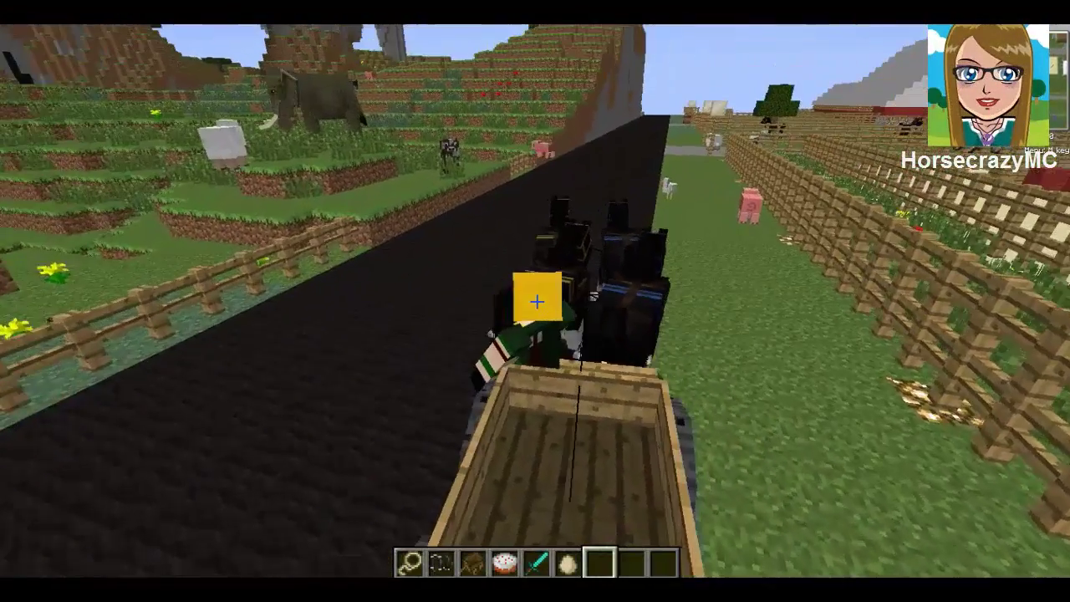
key("w")
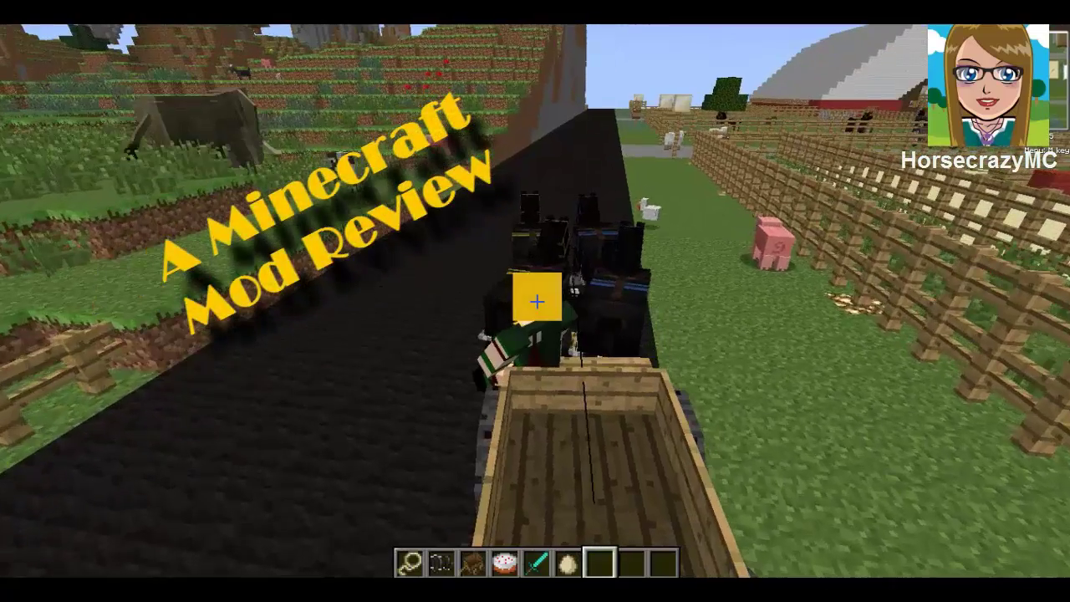
key("w")
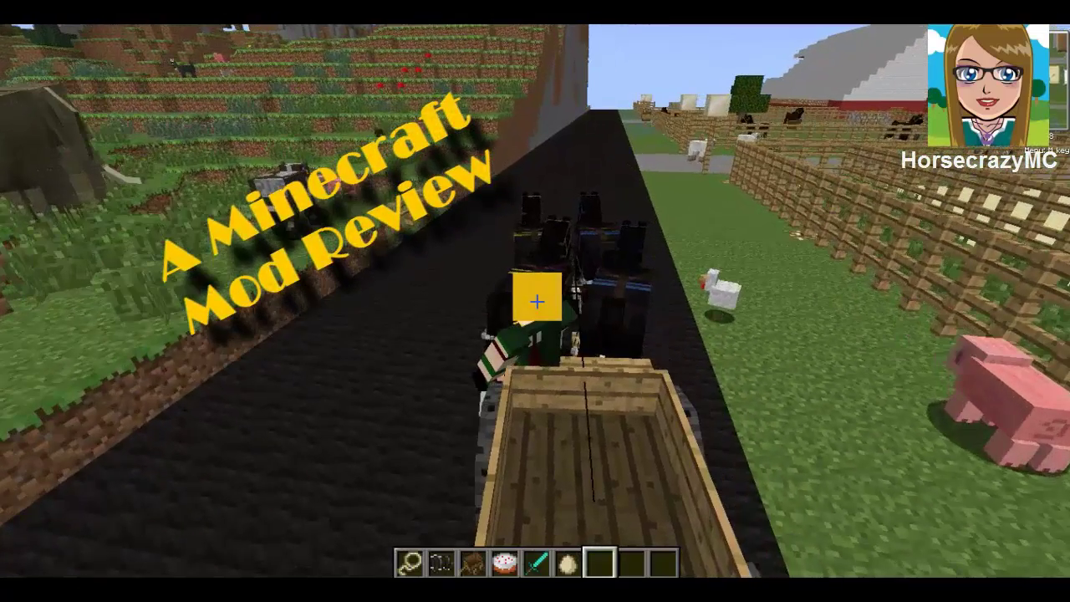
key("w")
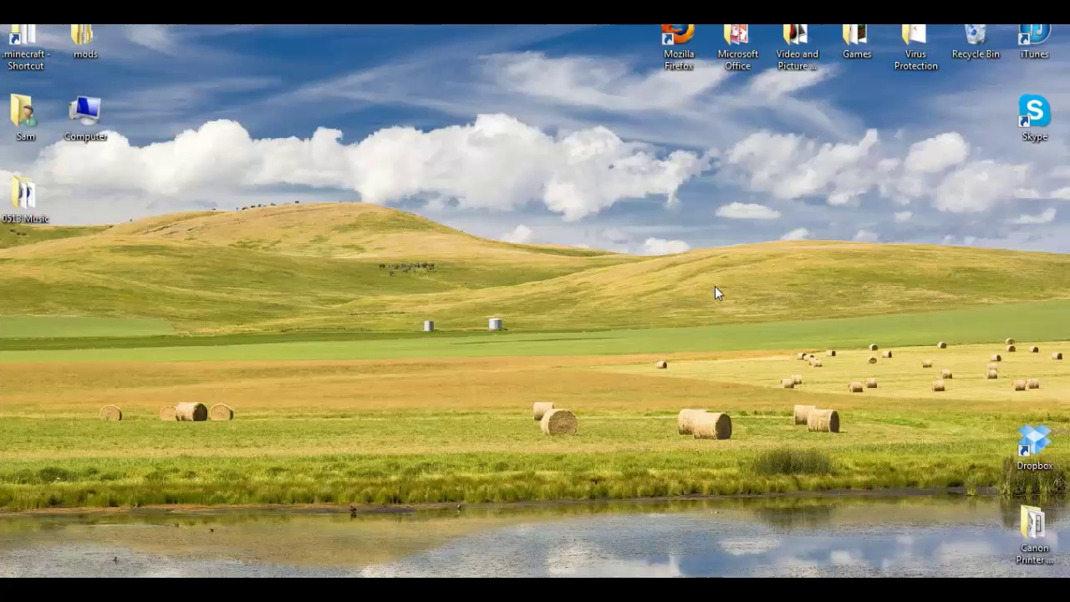
Step: Open the Games folder from the desktop to reach the Minecraft launchers
double_click(854, 42)
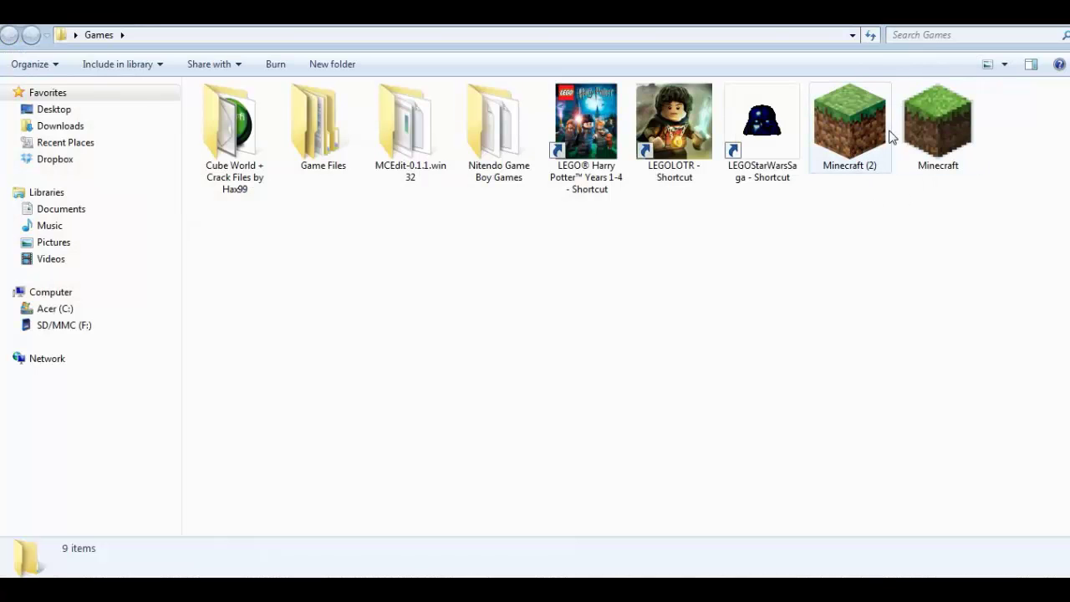
left_click_drag(886, 153, 565, 336)
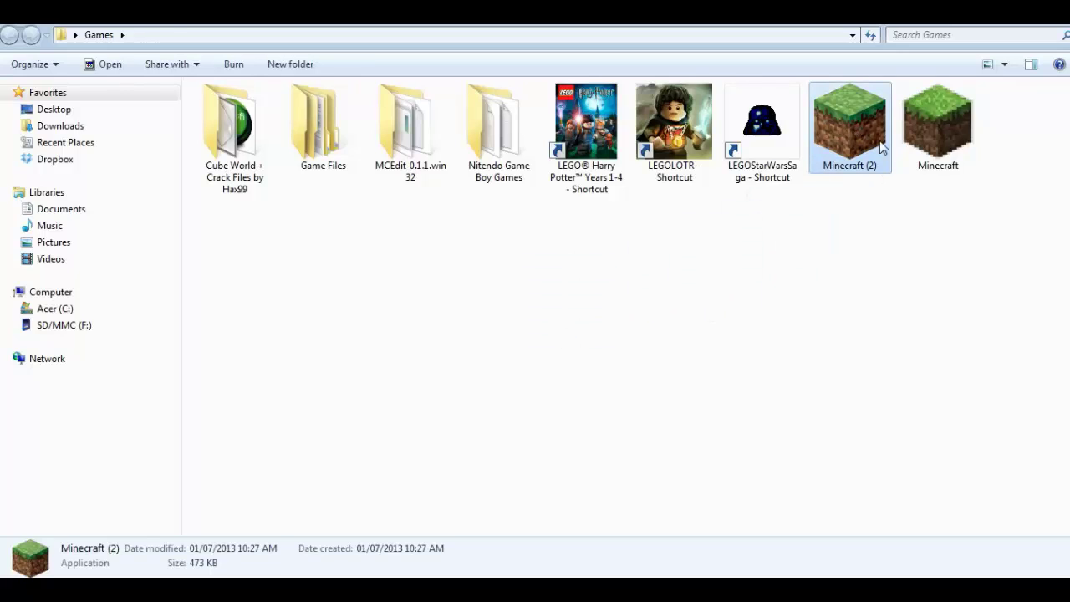
left_click(713, 280)
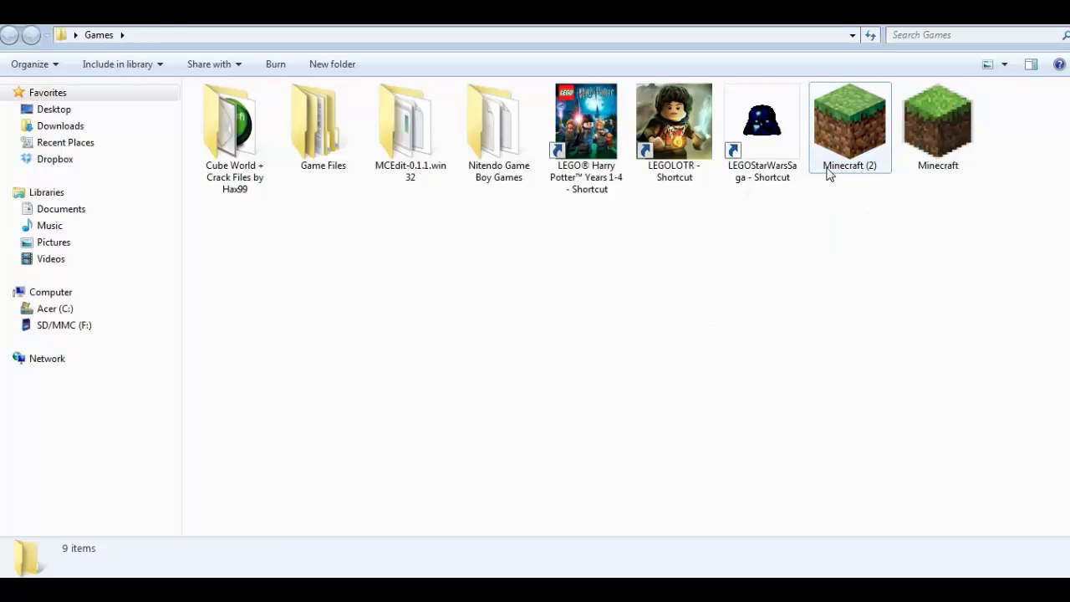
Step: Start Minecraft (2) to look at its launcher window and close it again
left_click(857, 140)
double_click(856, 140)
left_click(583, 315)
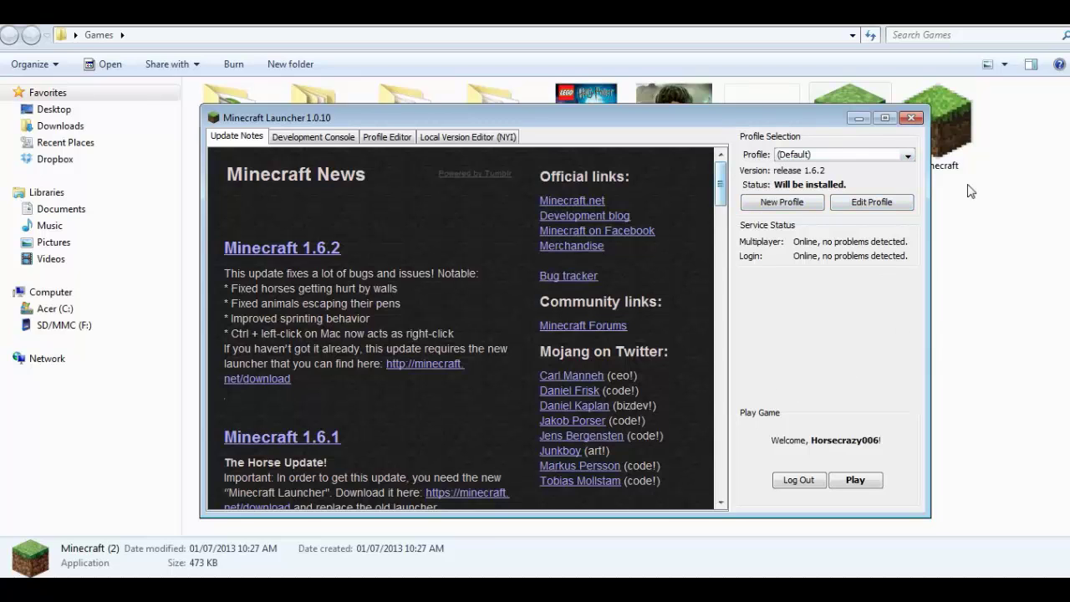
left_click(911, 118)
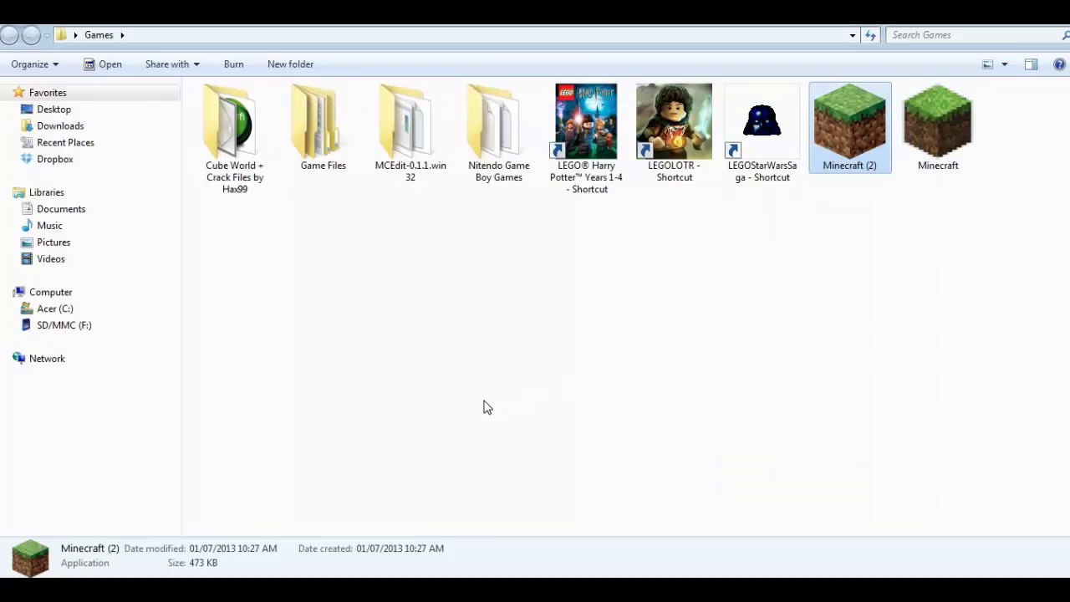
Step: Switch to the Minecraft Forge Downloads page in Firefox and limit the list to Minecraft version 1.6.2
key("alt+Tab")
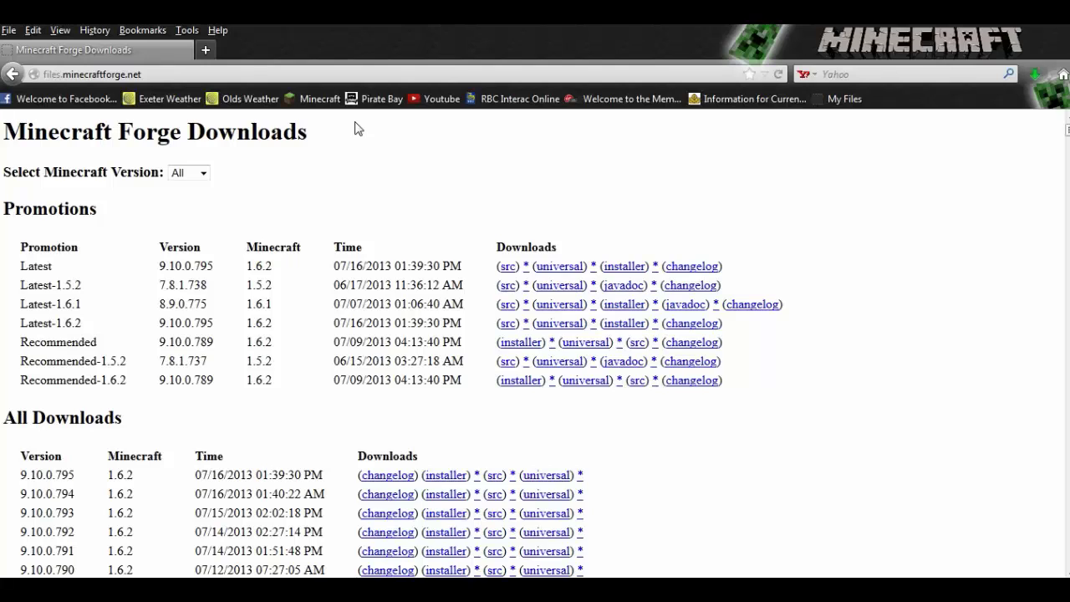
left_click(203, 173)
left_click(201, 207)
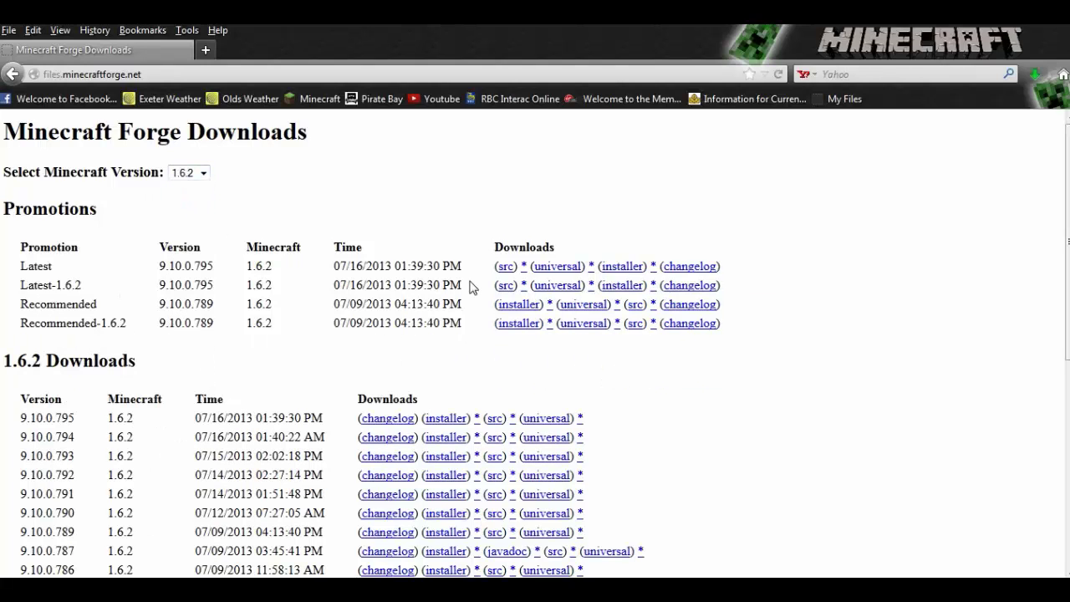
Step: Examine the Recommended entry and its version number in the Promotions table
left_click_drag(20, 304, 91, 305)
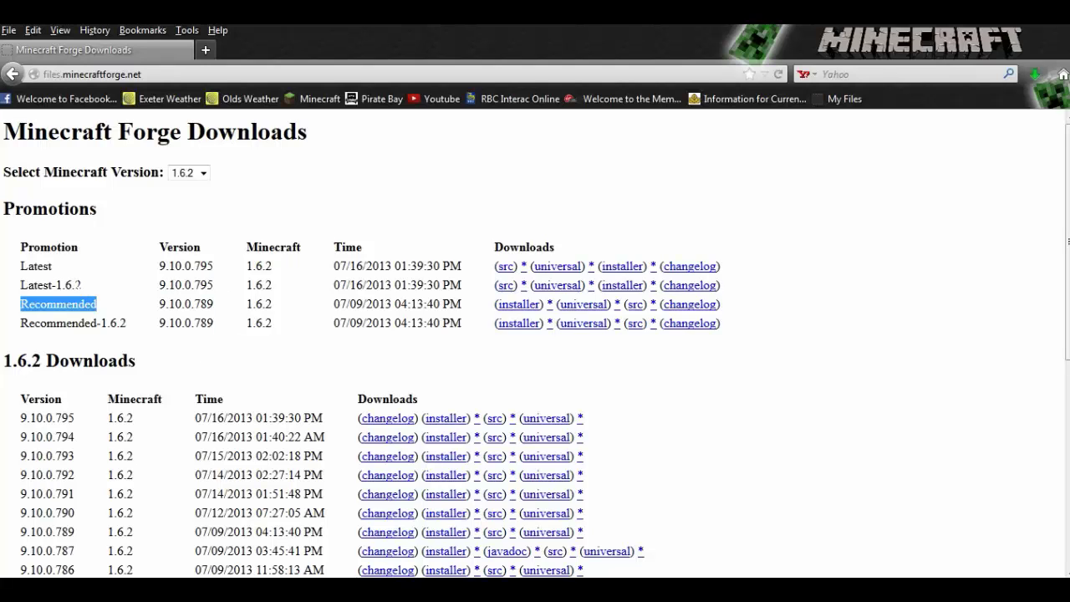
left_click(101, 287)
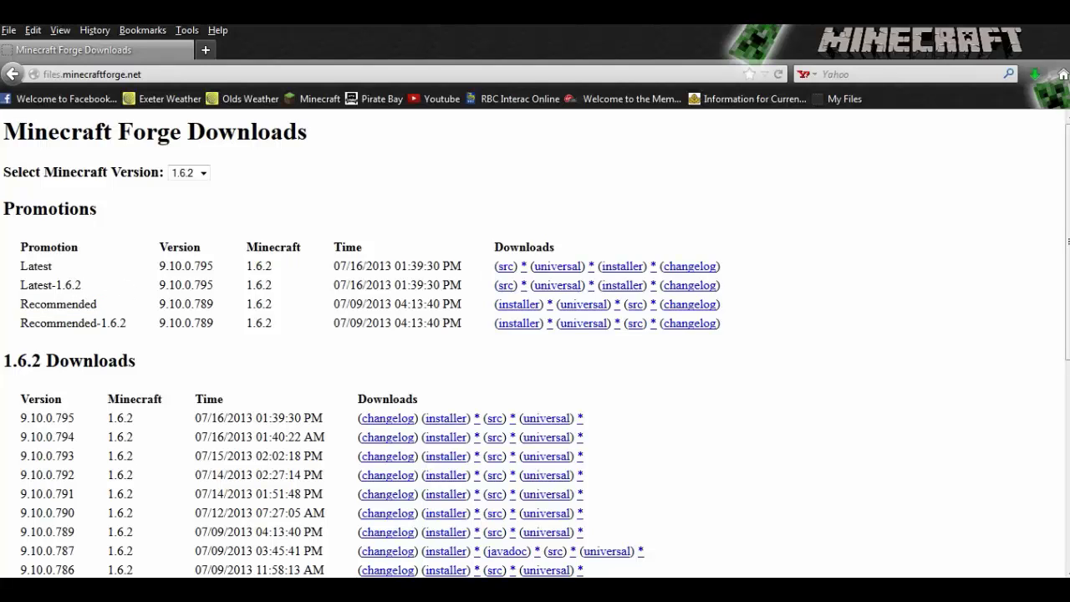
left_click_drag(21, 305, 104, 306)
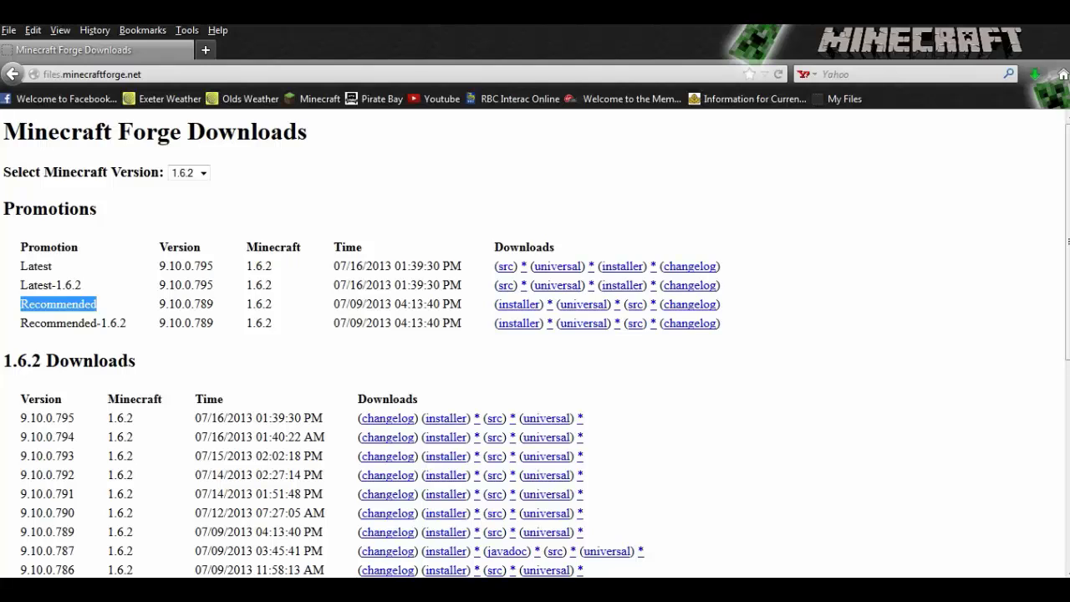
left_click_drag(215, 305, 159, 304)
left_click(216, 310)
left_click(184, 304)
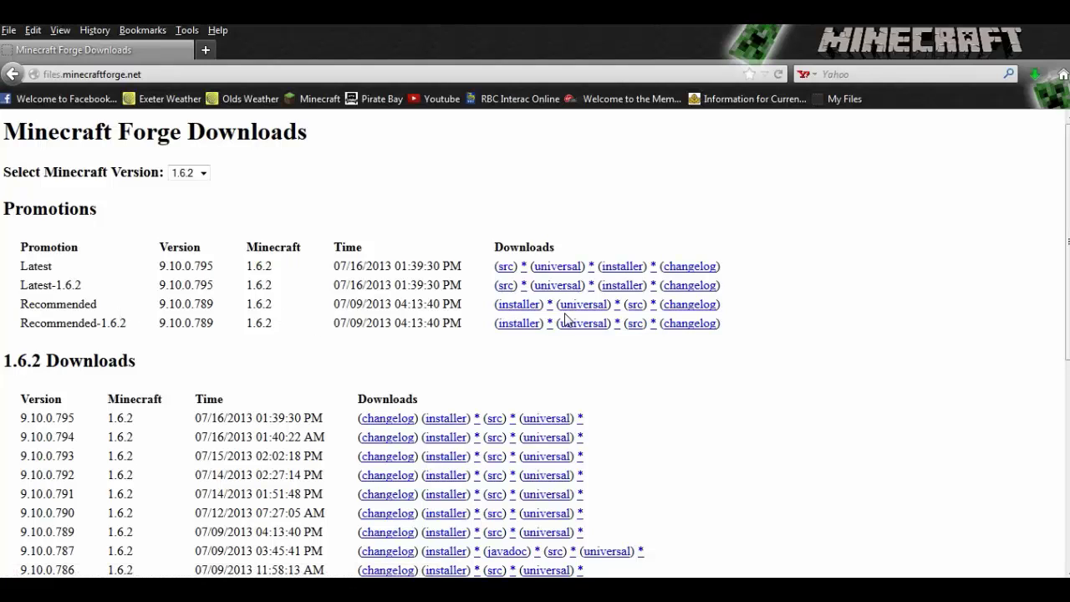
Step: Request the installer download of the Recommended Forge build, get past the adf.ly page and choose to save the file
left_click(513, 308)
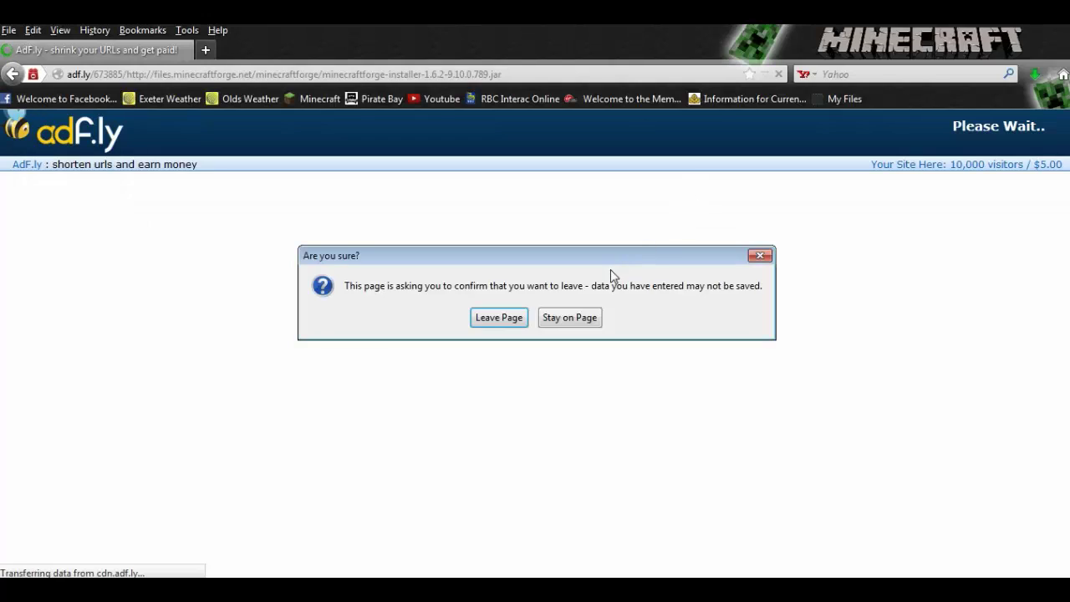
left_click(758, 255)
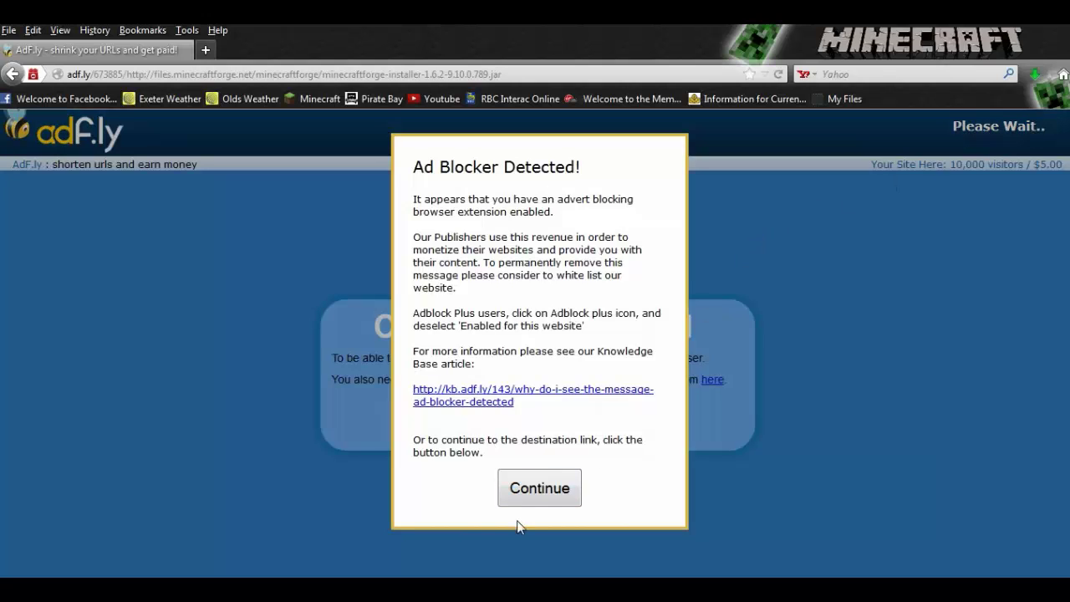
left_click(539, 487)
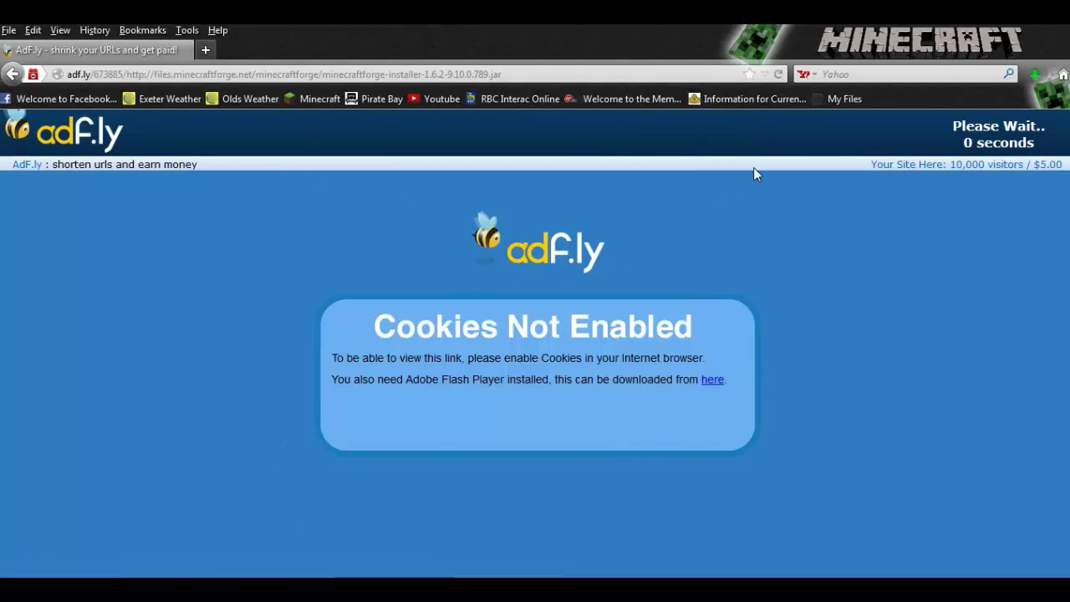
left_click(970, 138)
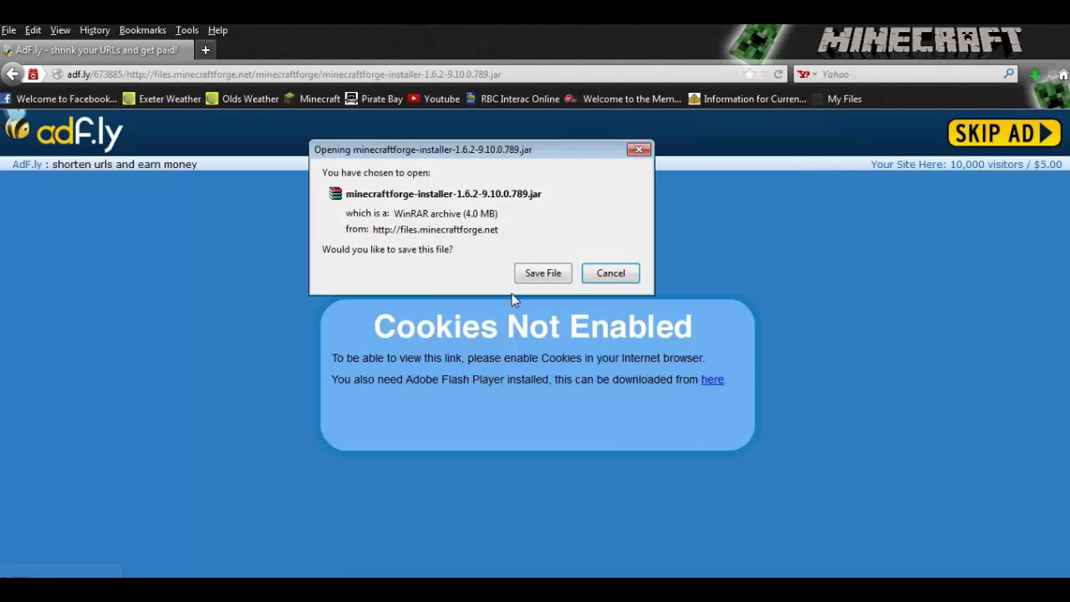
left_click(518, 281)
Step: Save minecraftforge-installer-1.6.2-9.10.0.789 in the Forge 1.6.2 folder of HorsecrazyMC's modpack in the Documents library
left_click(88, 233)
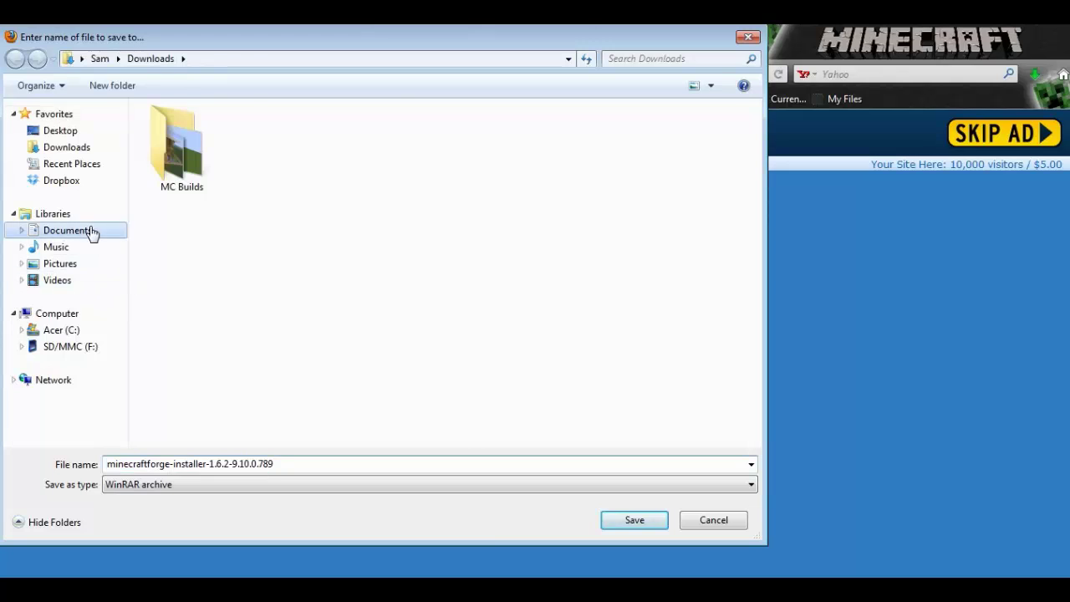
double_click(622, 343)
double_click(255, 224)
double_click(693, 318)
left_click(293, 215)
double_click(293, 216)
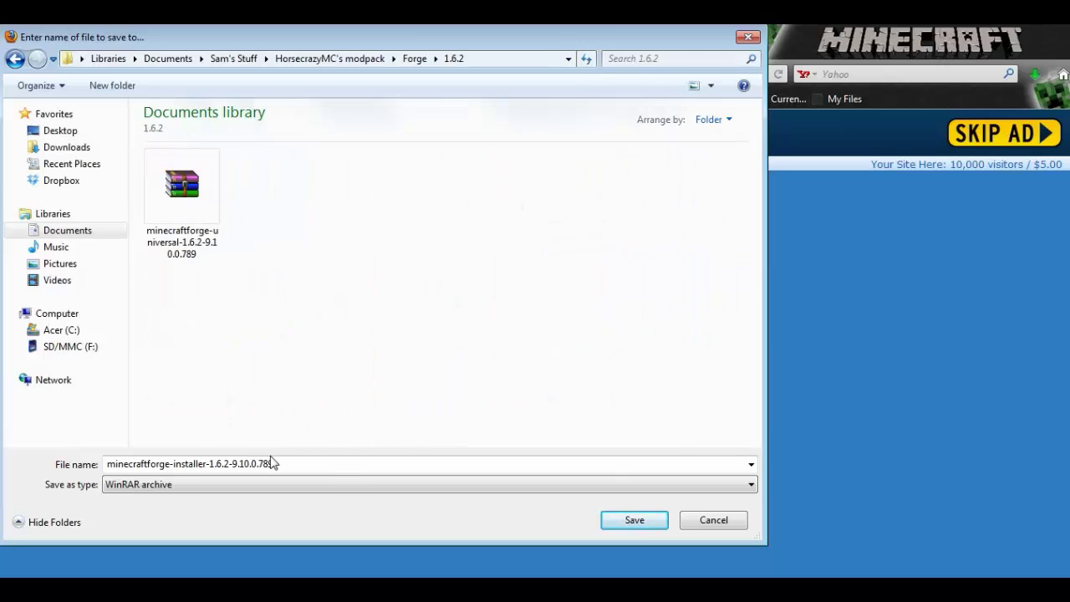
left_click(632, 520)
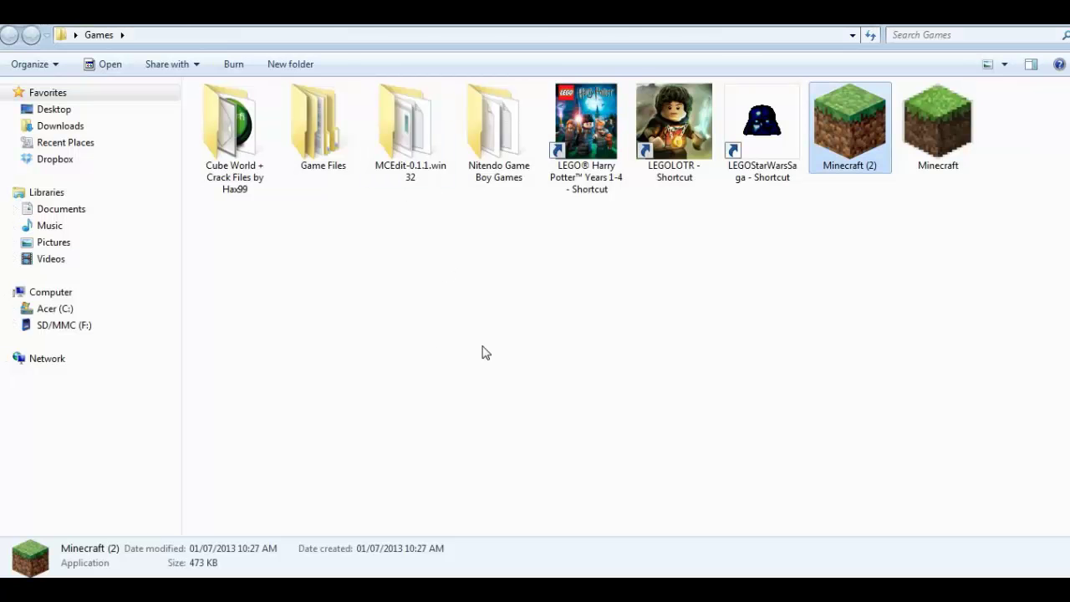
Step: Open the Forge 1.6.2 folder of HorsecrazyMC's modpack in the Documents library
left_click(482, 351)
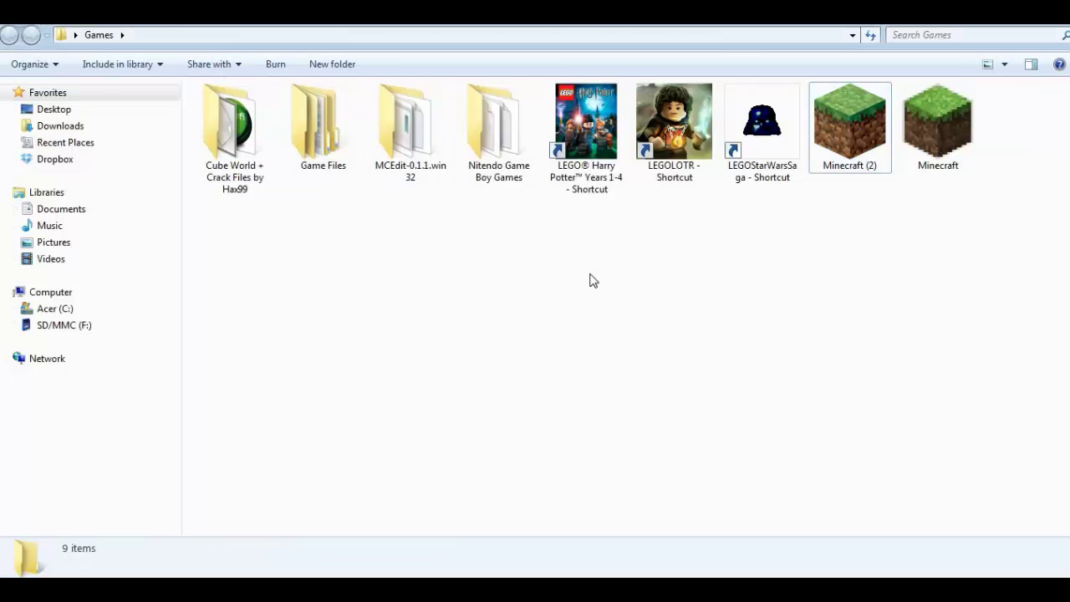
left_click(52, 210)
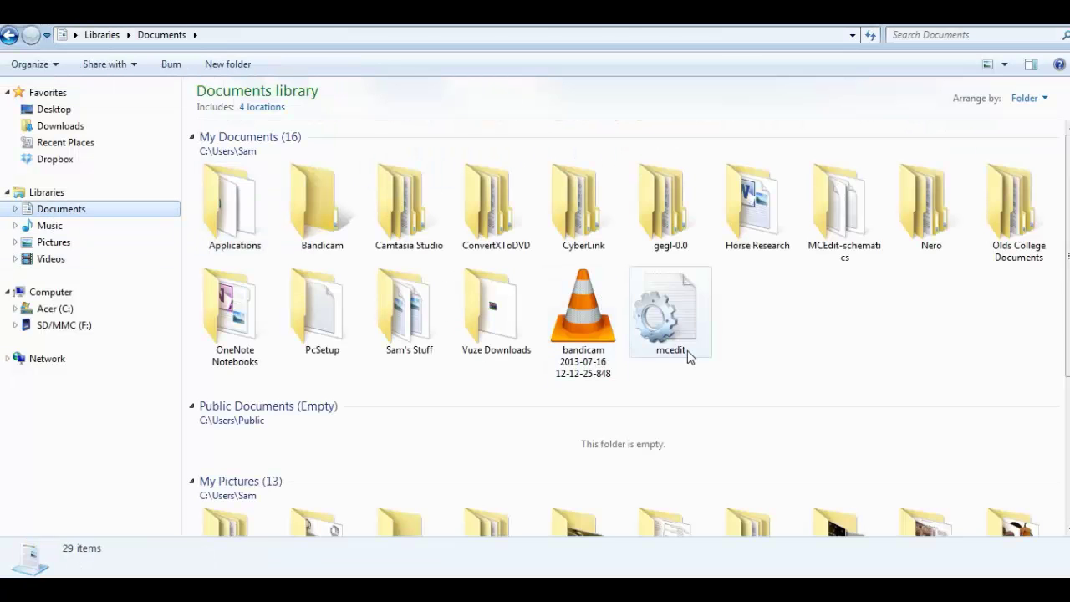
double_click(490, 341)
left_click(9, 35)
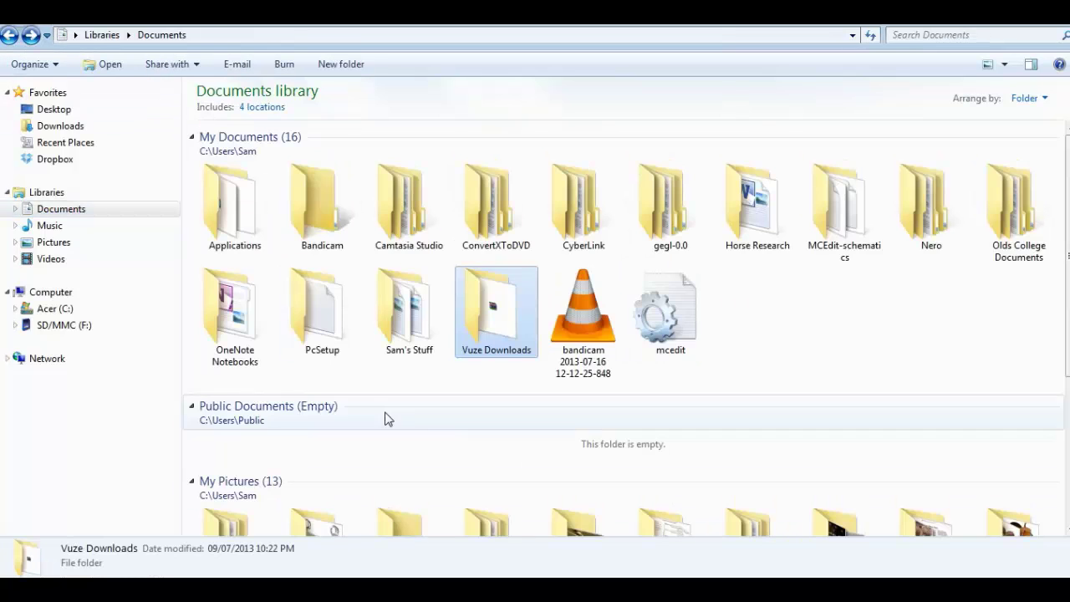
double_click(406, 344)
double_click(342, 187)
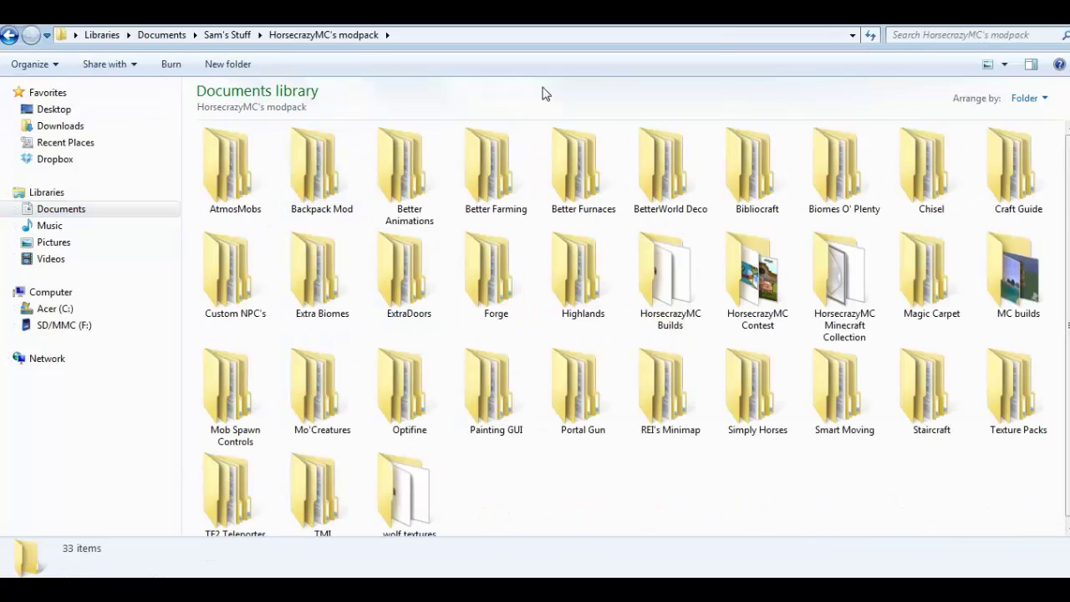
double_click(470, 293)
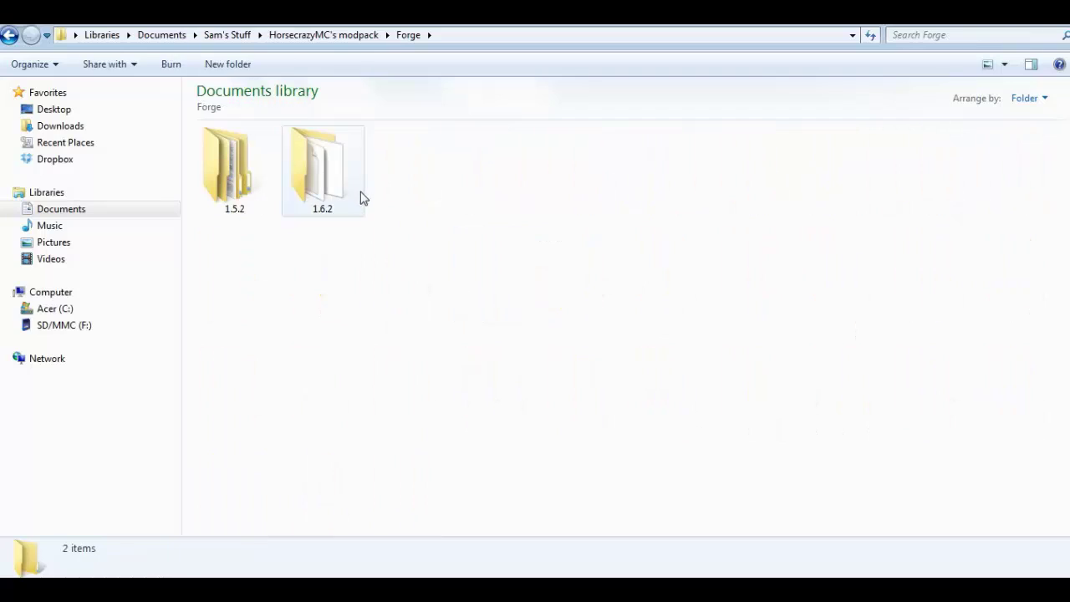
double_click(321, 167)
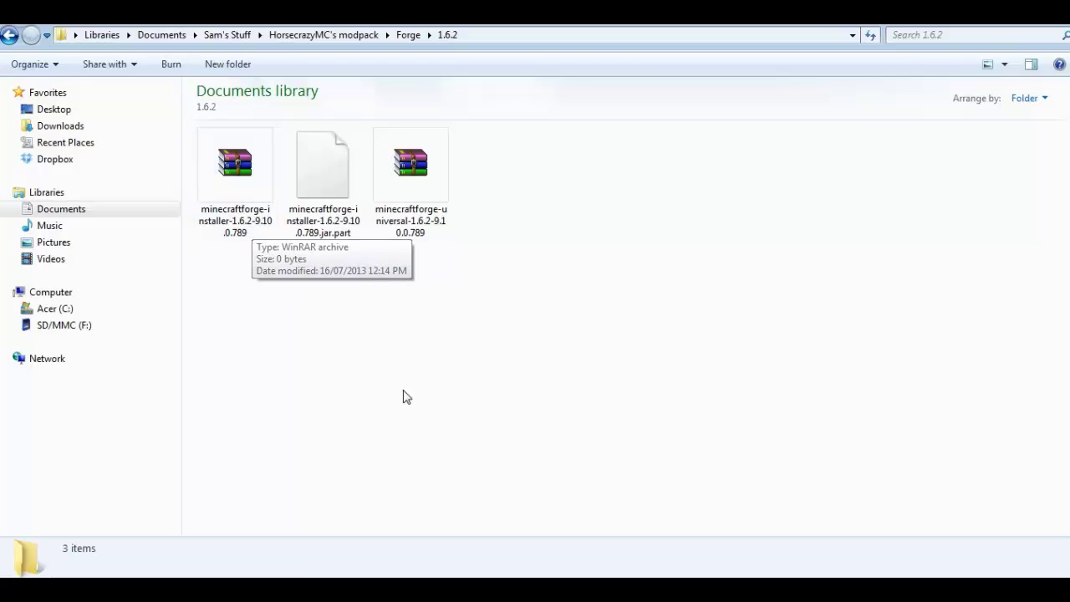
Step: Try to open the unfinished minecraftforge-installer-1.6.2-9.10.0.789 download with Java(TM) Platform SE binary
left_click(231, 232)
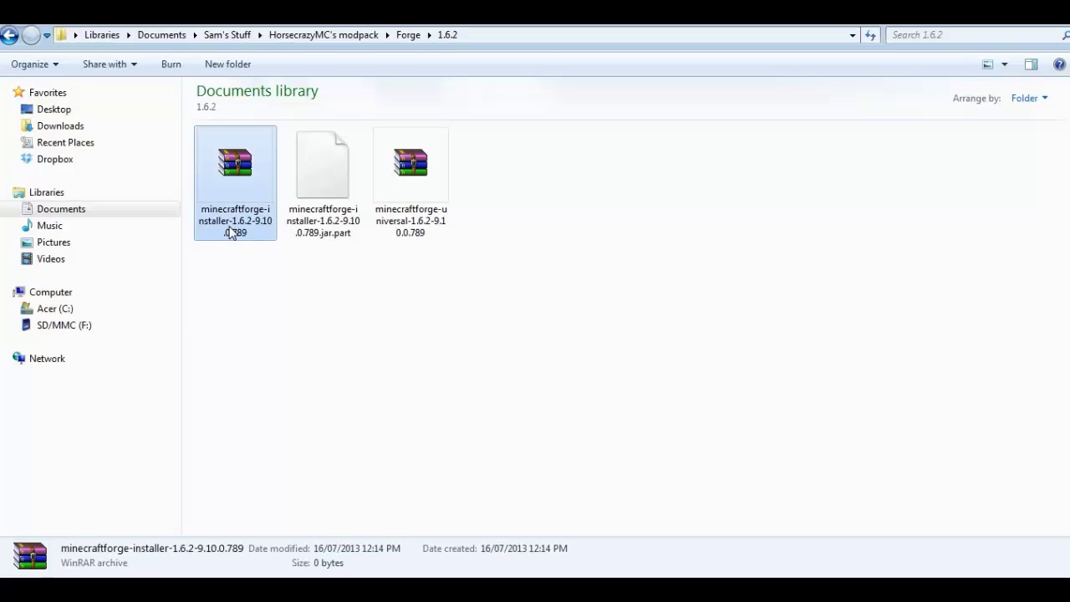
right_click(231, 233)
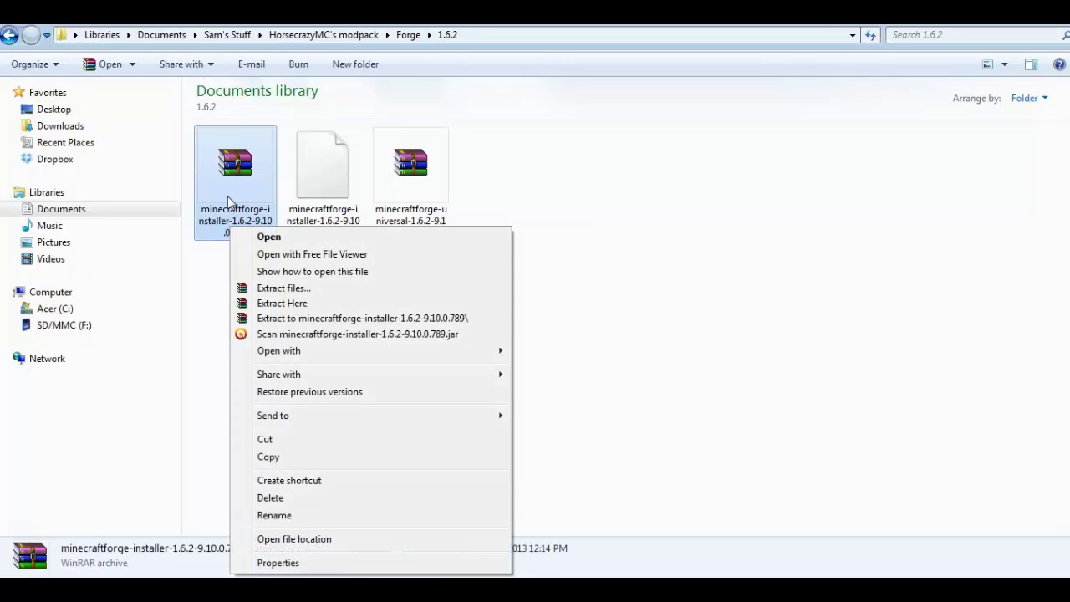
mouse_move(290, 351)
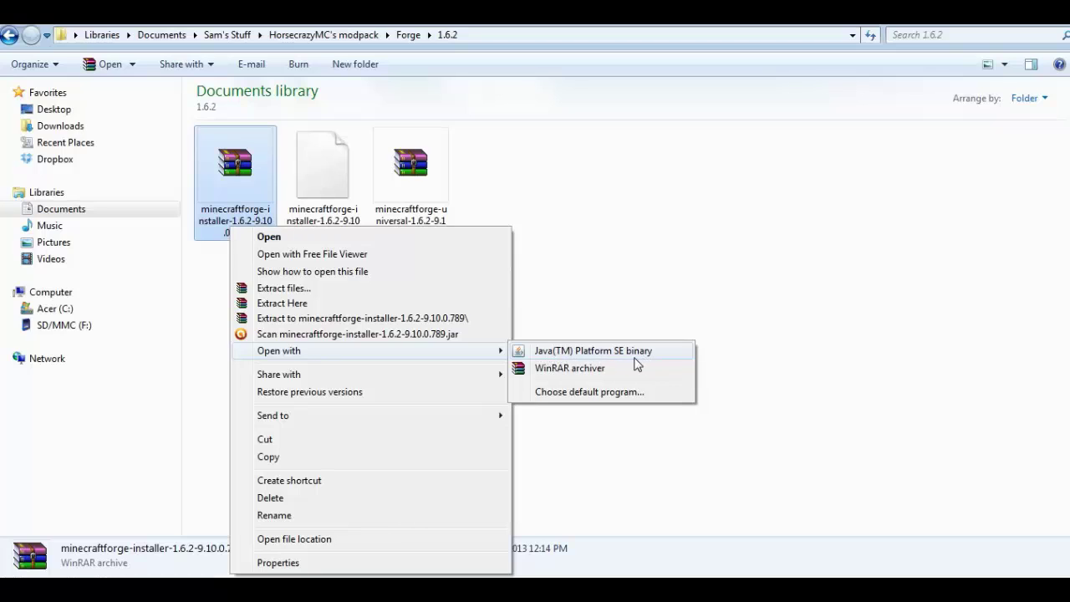
left_click(564, 352)
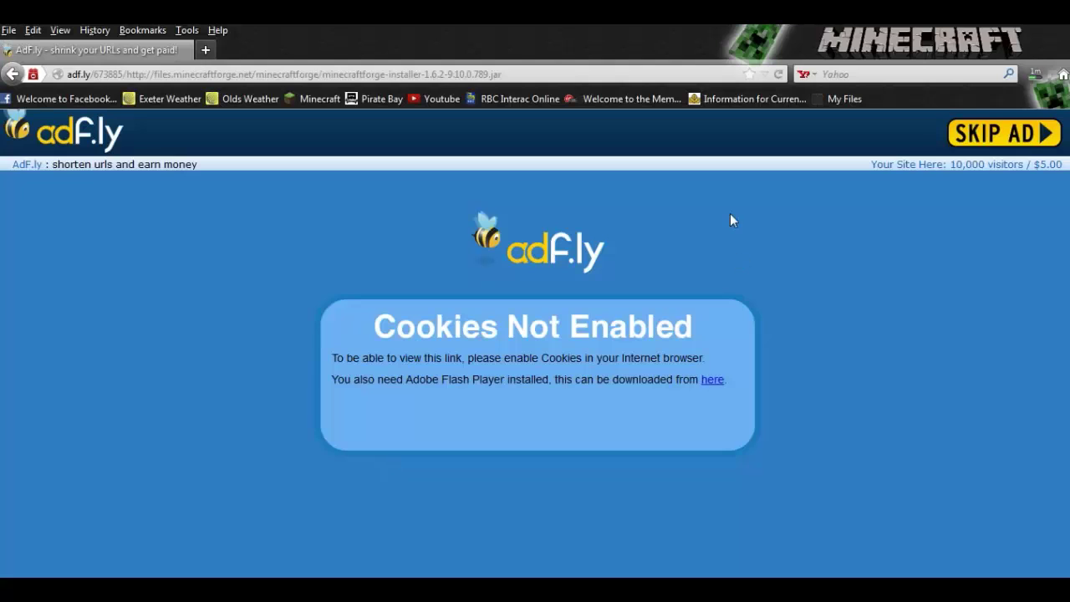
Step: Return to the Forge 1.6.2 folder, run minecraftforge-installer-1.6.2-9.10.0.789 with Java(TM) Platform SE binary and choose Install client
left_click(209, 573)
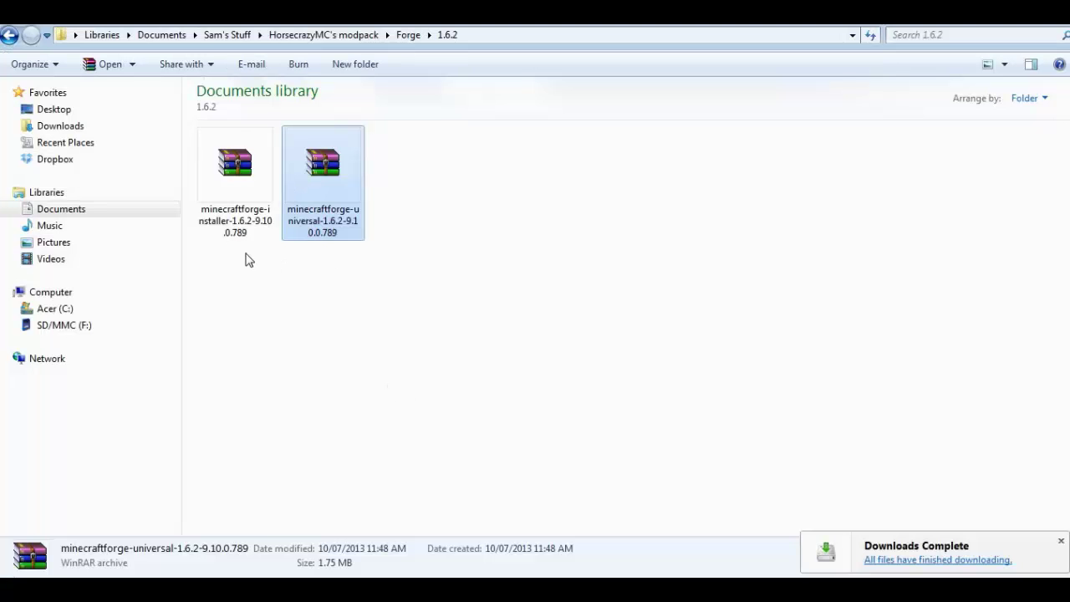
left_click(227, 234)
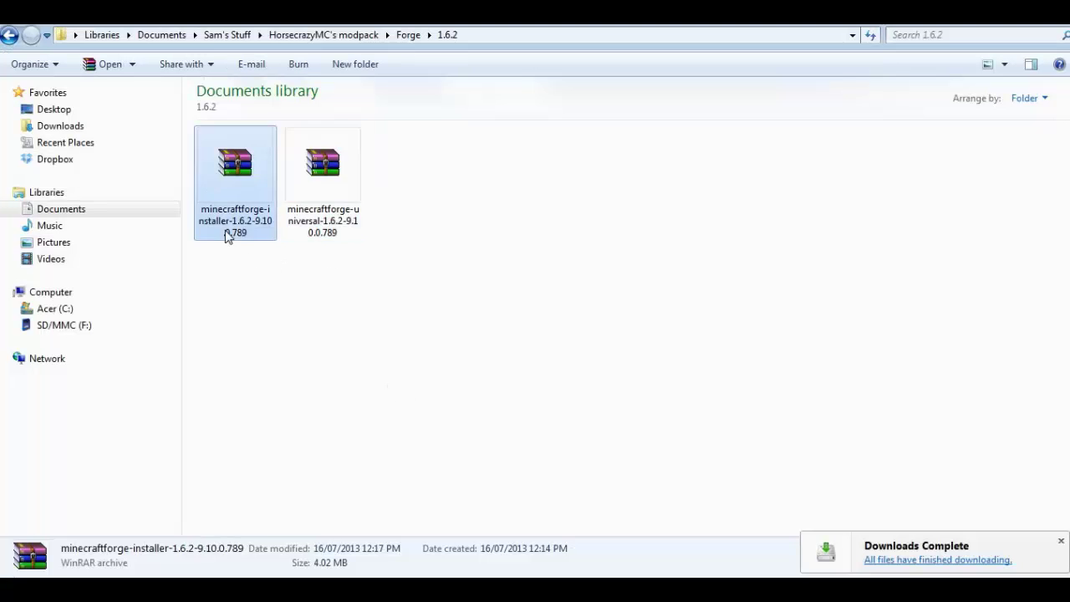
right_click(226, 233)
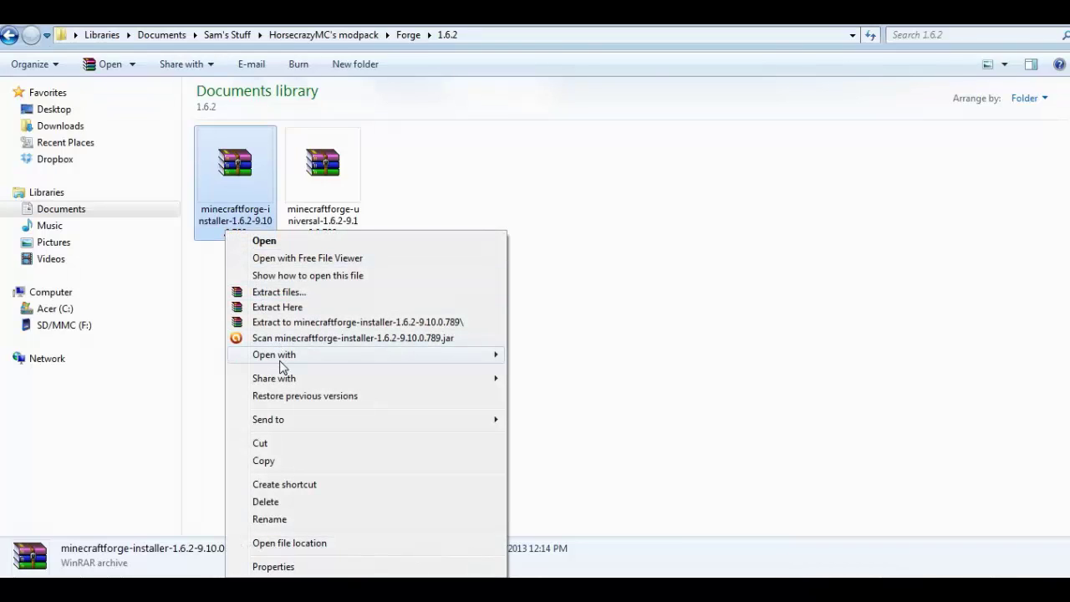
mouse_move(282, 361)
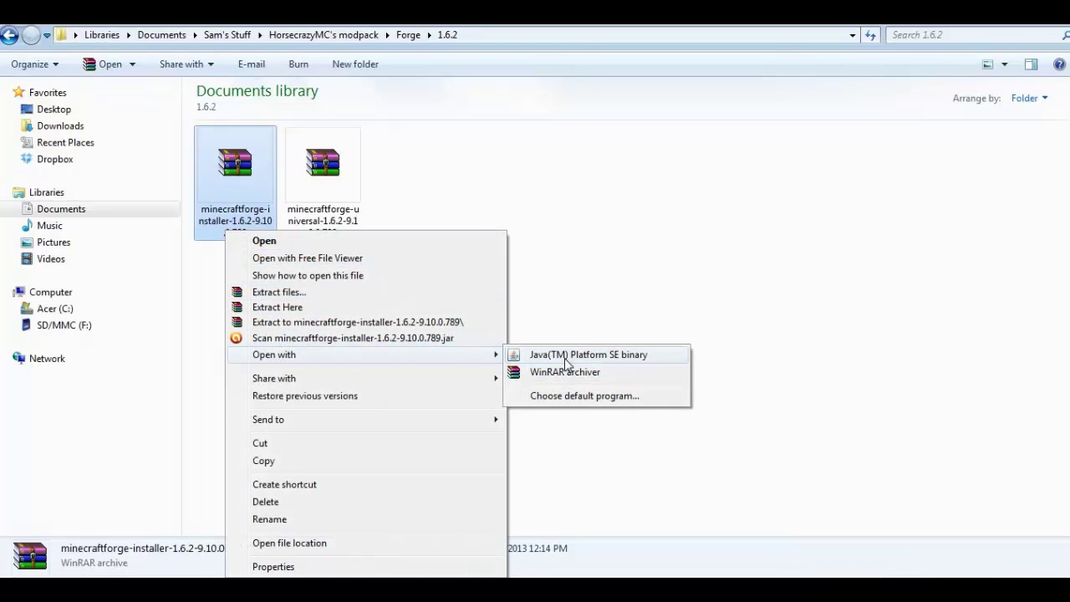
left_click(565, 359)
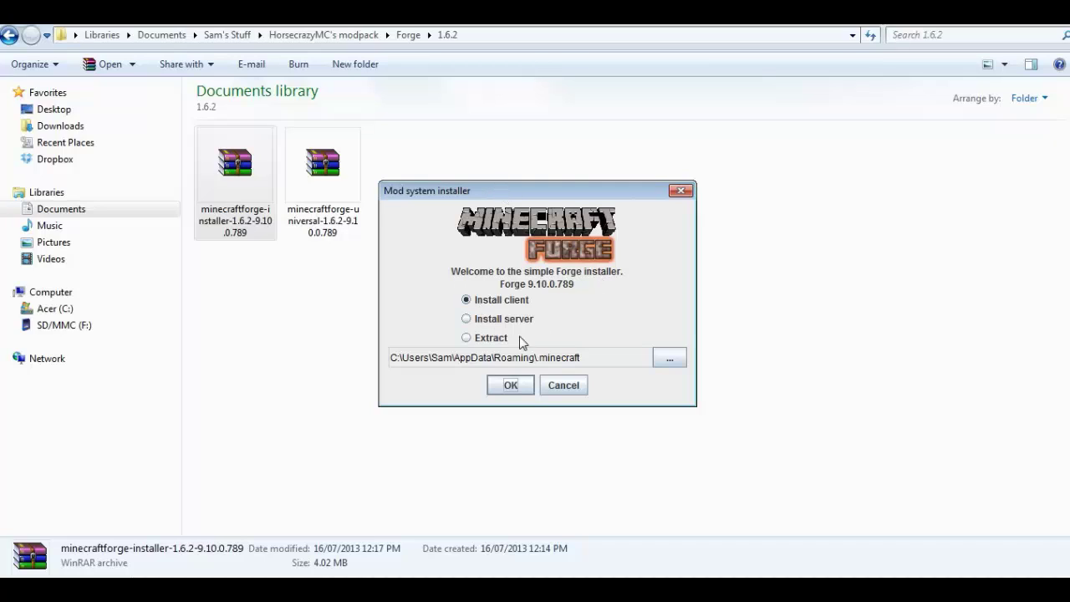
left_click(468, 303)
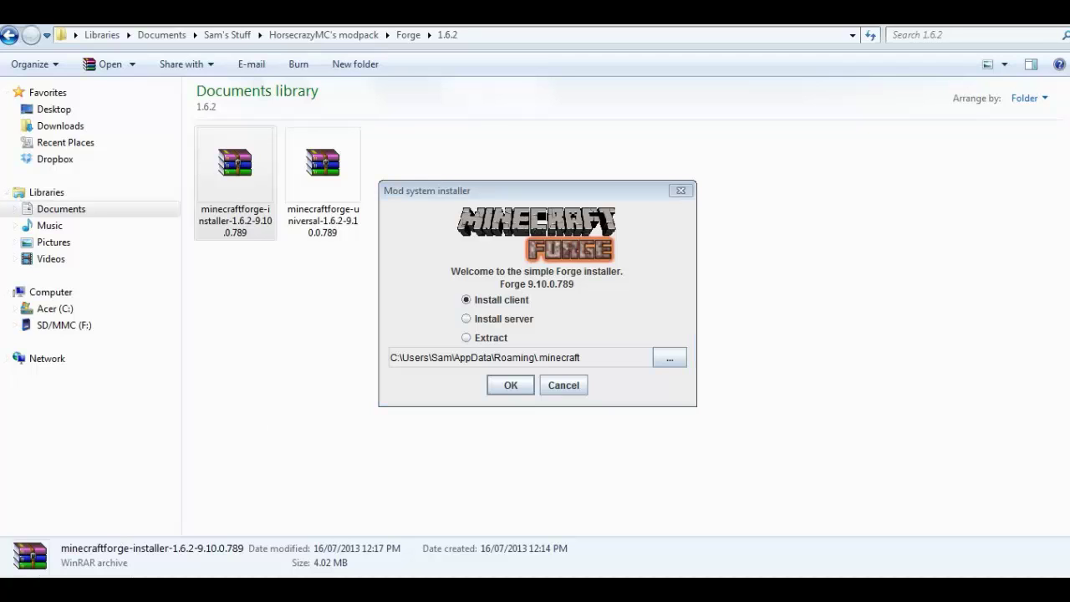
Step: Open the mods folder inside .minecraft from the desktop shortcut and cut all of its files and folders
key("super")
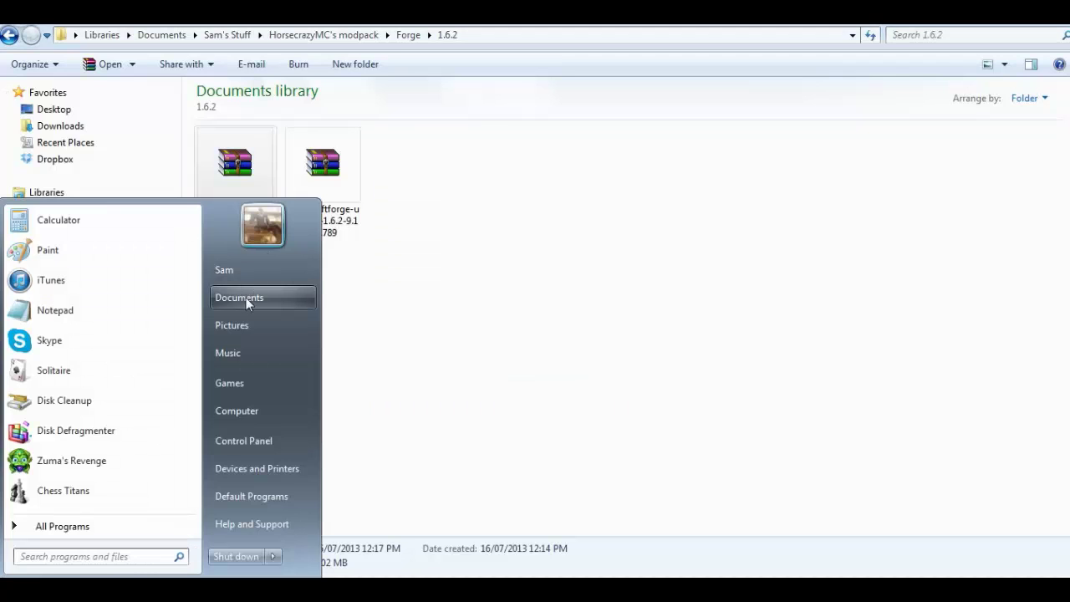
left_click(521, 320)
key("alt+Tab")
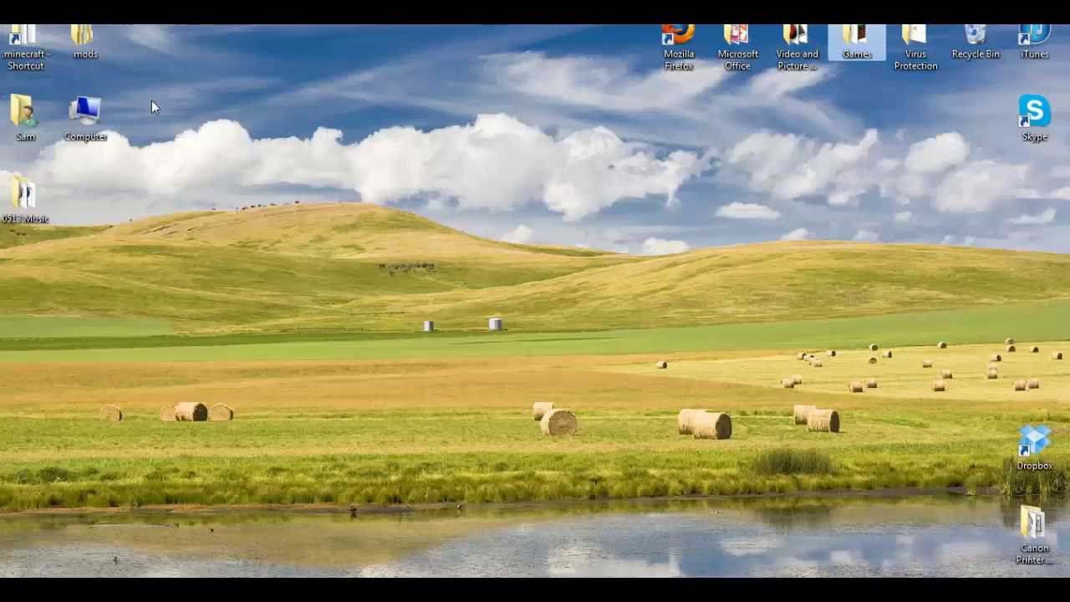
double_click(35, 67)
double_click(225, 243)
left_click_drag(267, 335, 228, 107)
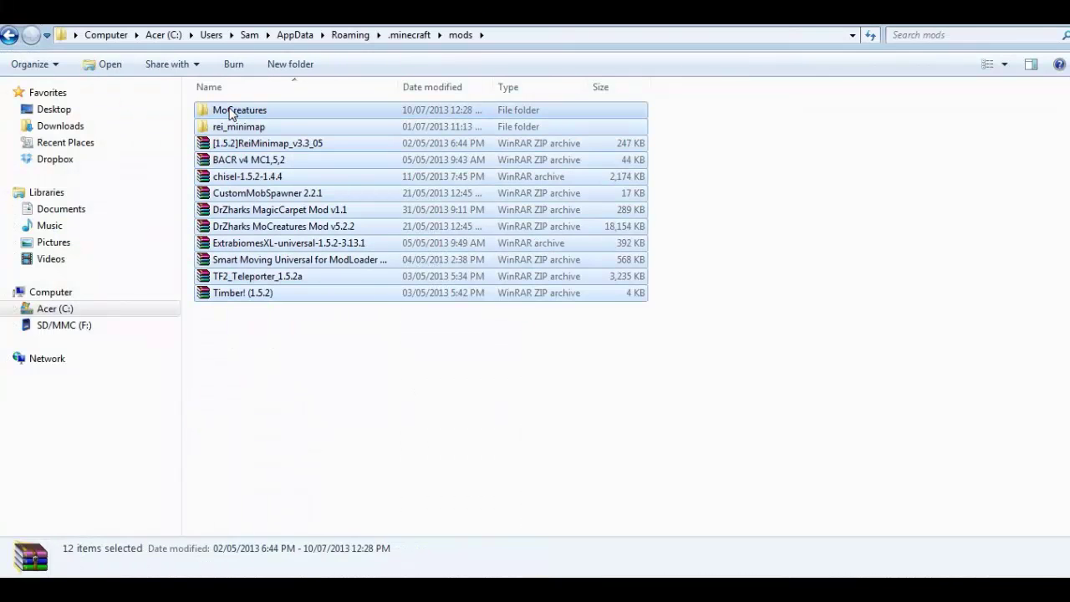
Step: Move the cut mods into the 1.5.2 folder of the desktop's mods folder, skipping the conflicting files and folders
key("alt+Tab")
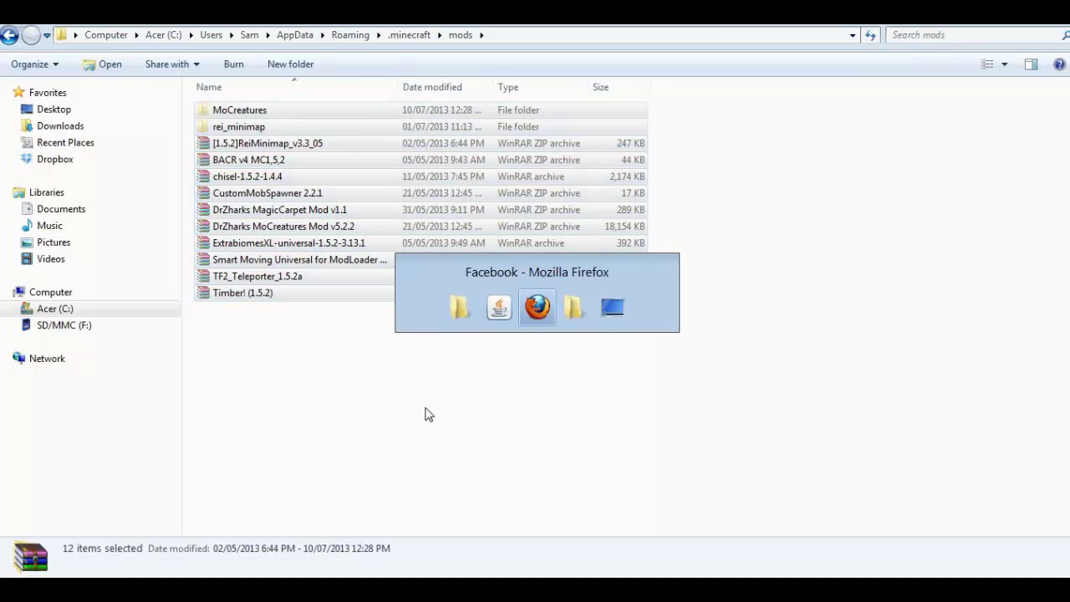
double_click(97, 52)
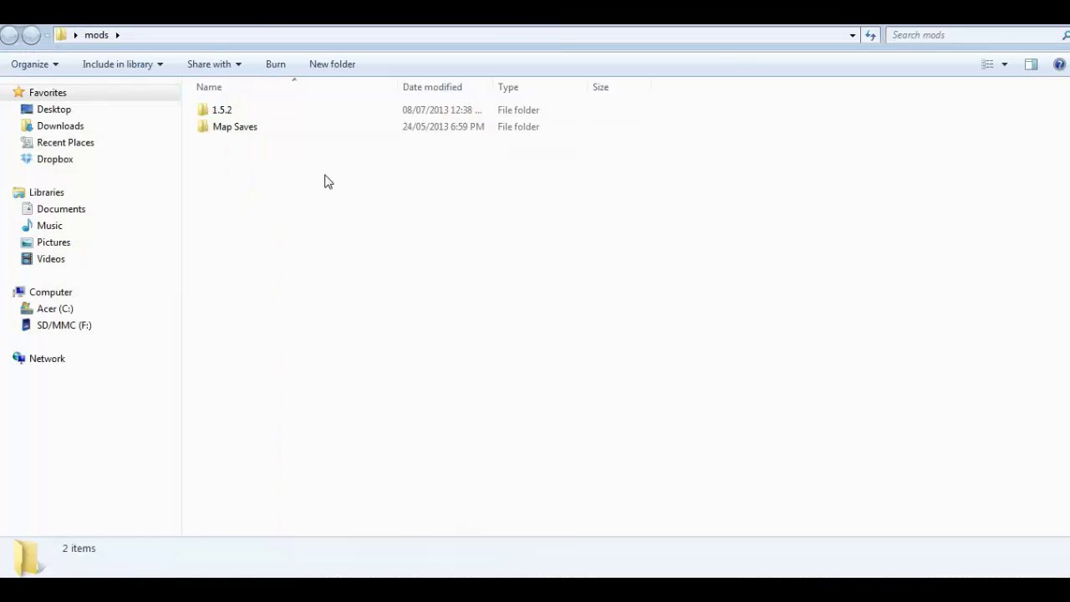
double_click(226, 111)
key("ctrl+v")
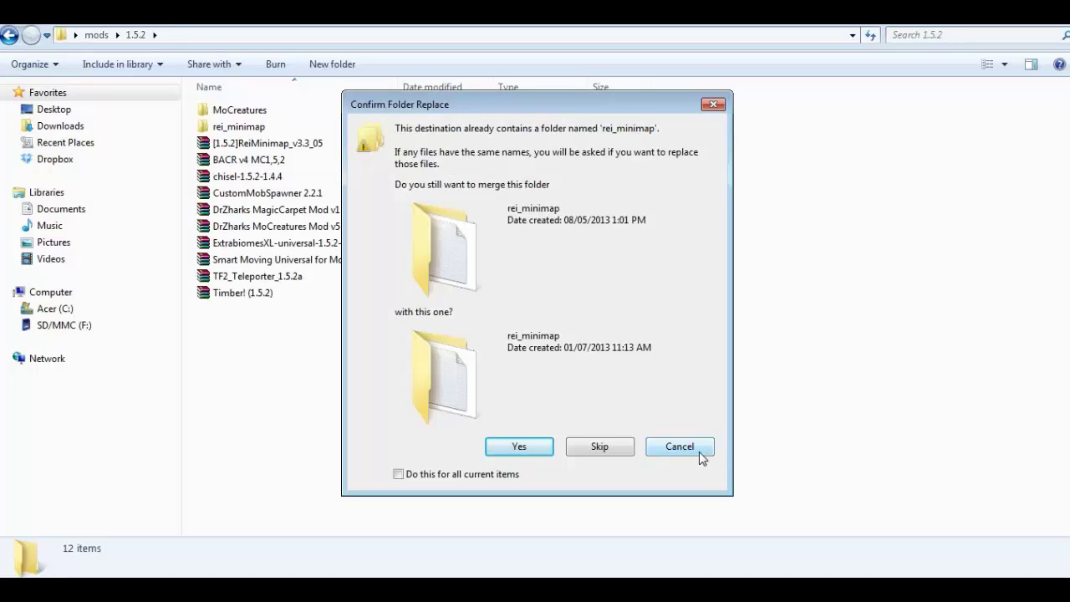
left_click(598, 449)
left_click(602, 483)
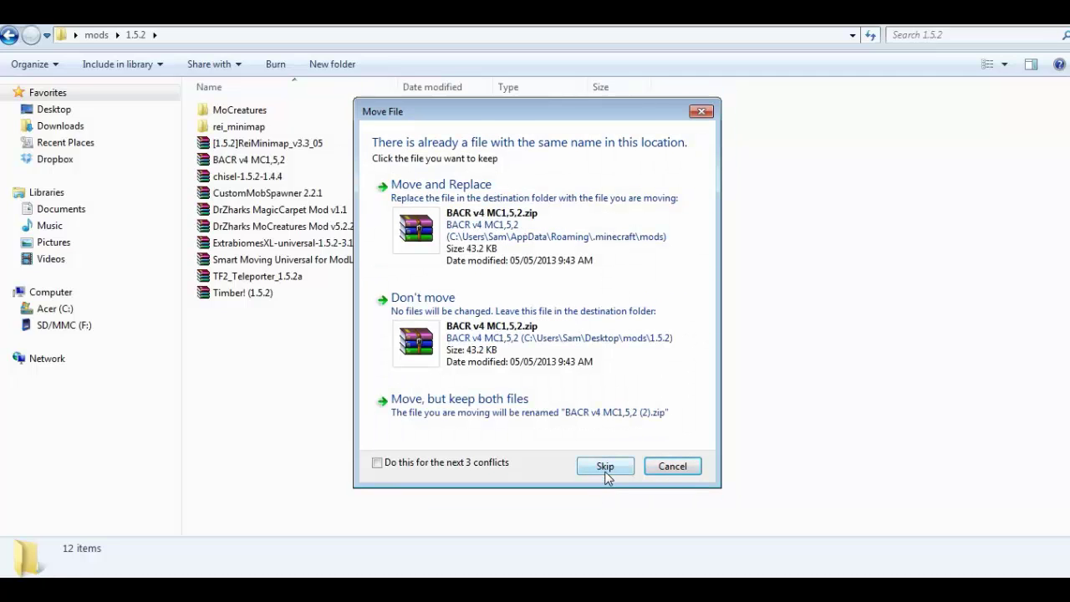
left_click(377, 463)
left_click(586, 468)
Step: Delete everything left in the .minecraft mods folder, including the rei_minimap folder
key("alt+Tab")
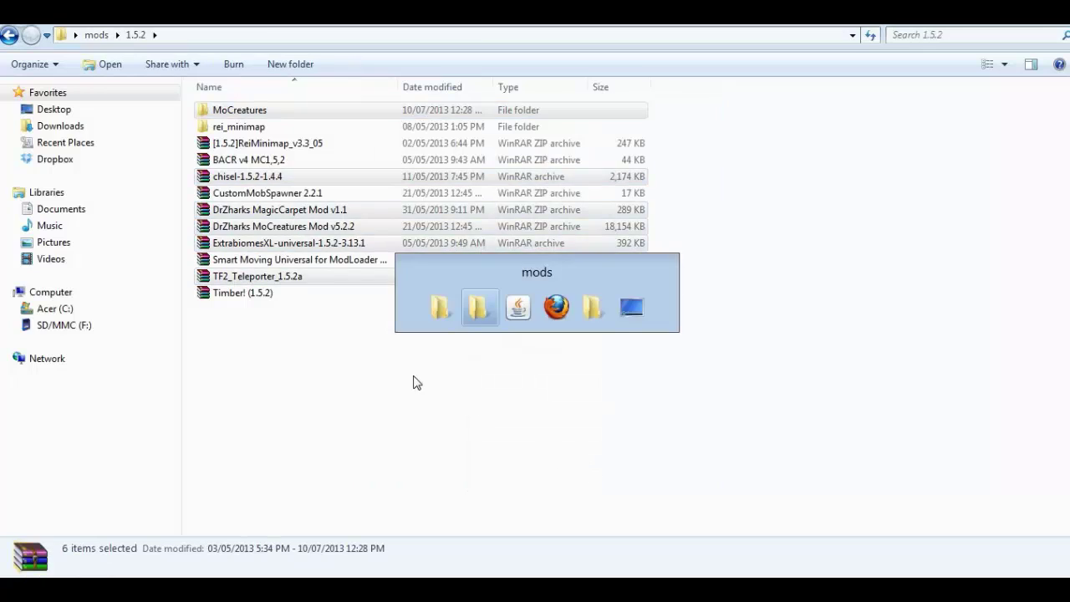
left_click_drag(303, 310, 263, 120)
key("Delete")
key("Return")
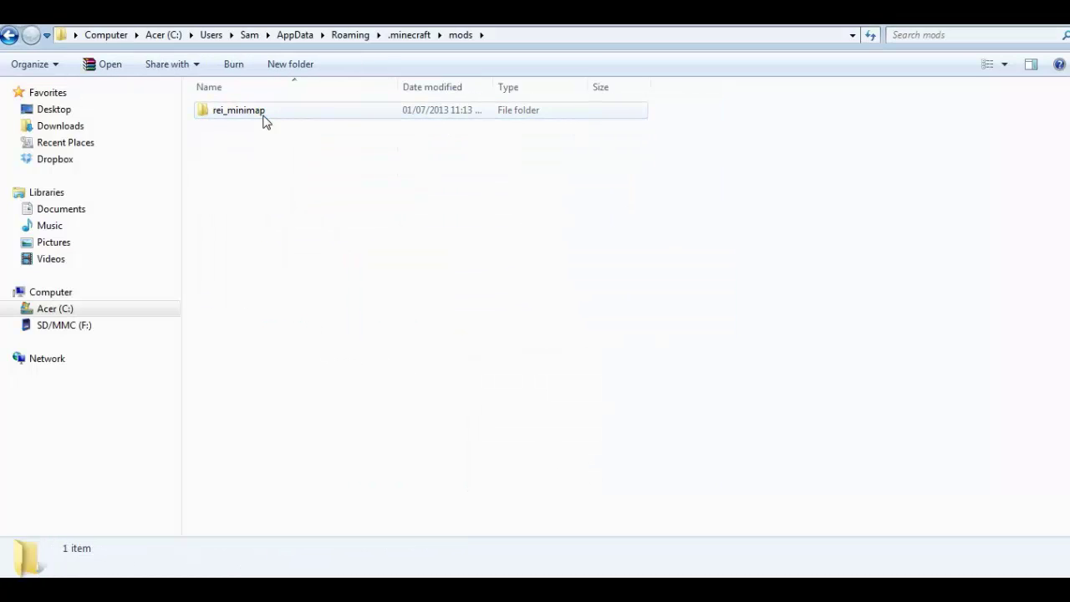
left_click(263, 118)
key("Delete")
key("Return")
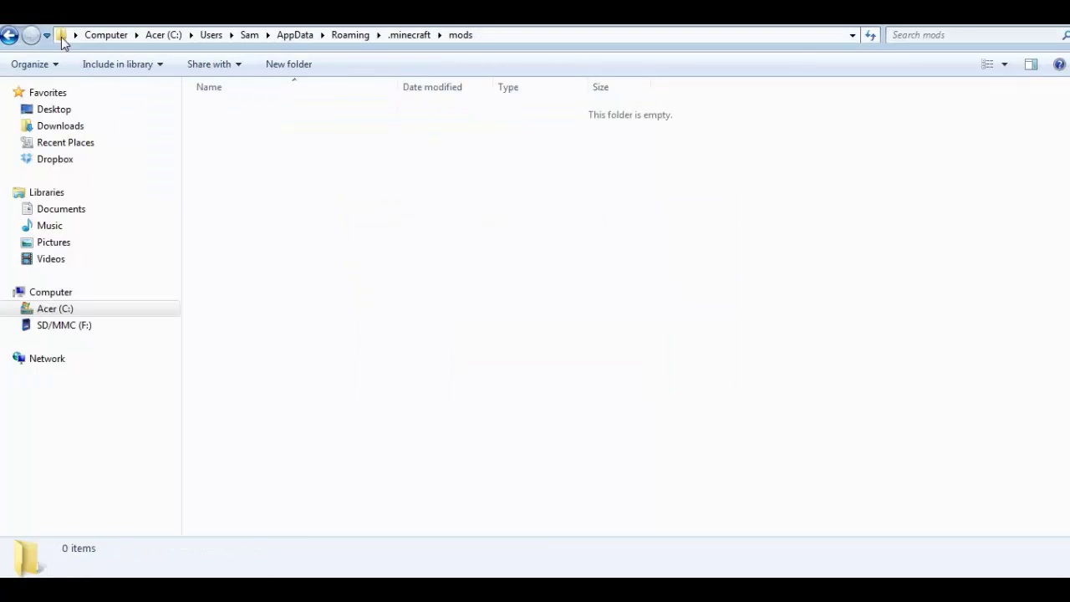
Step: Rename the minecraft archive in the .minecraft bin folder as "minecraft 1.5.2 mods"
left_click(11, 35)
double_click(222, 127)
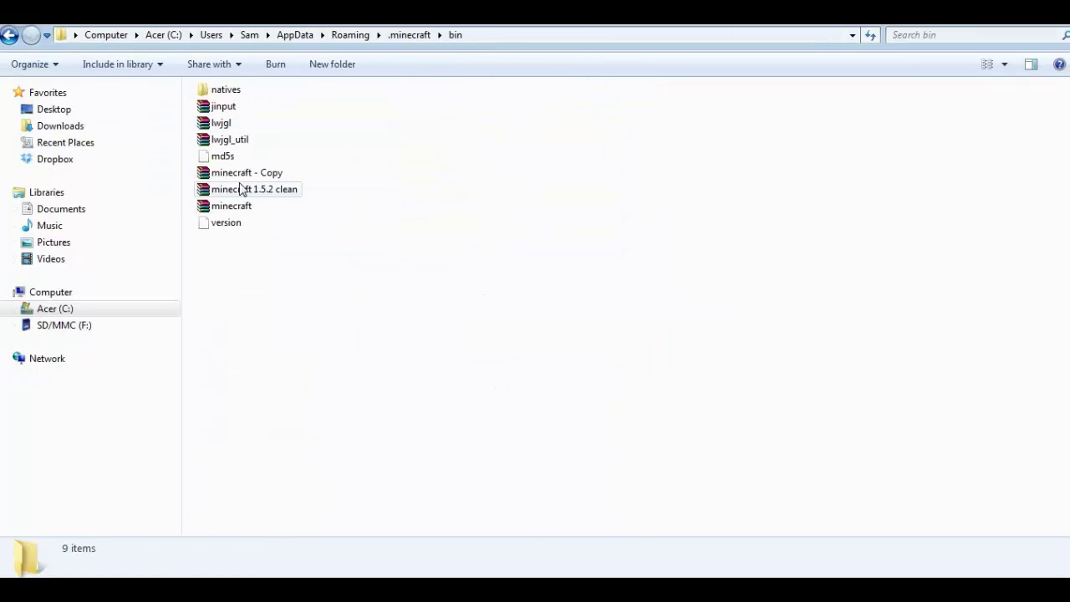
right_click(224, 206)
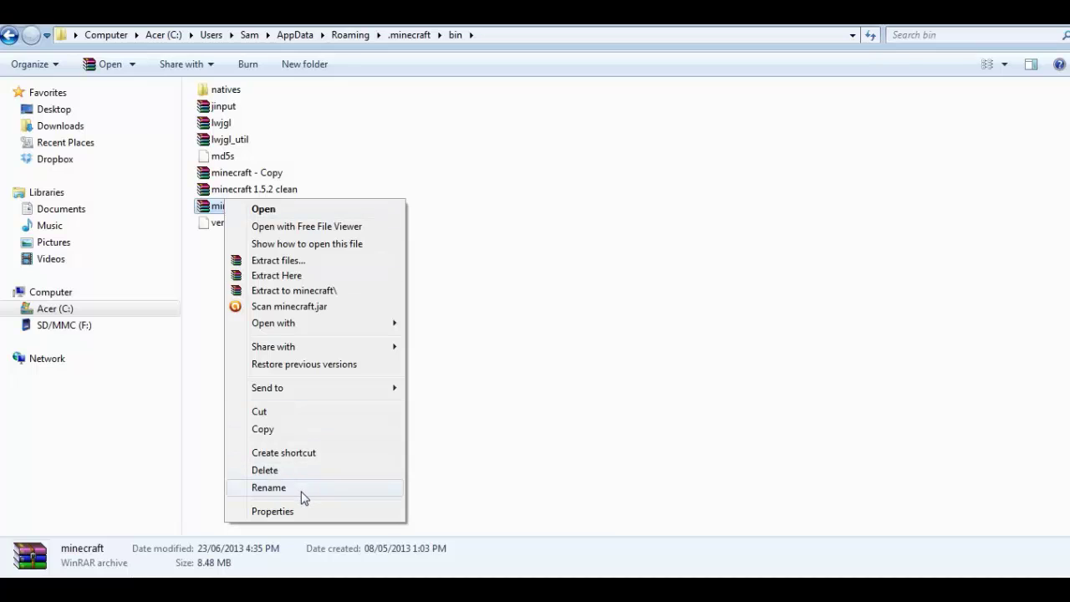
left_click(269, 487)
key("Right")
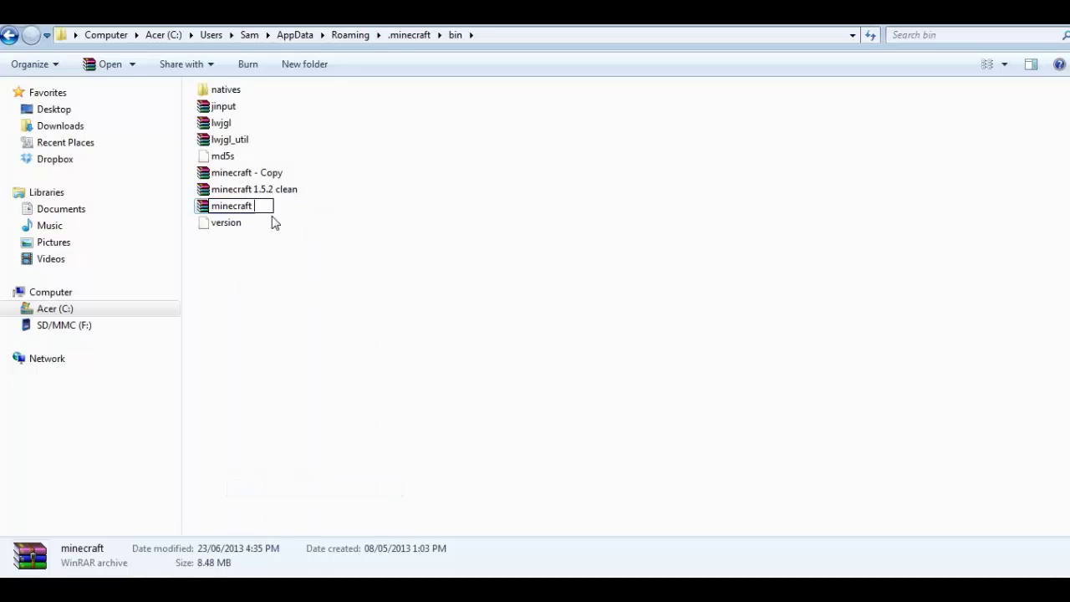
type("1.5.2 mods")
key("Return")
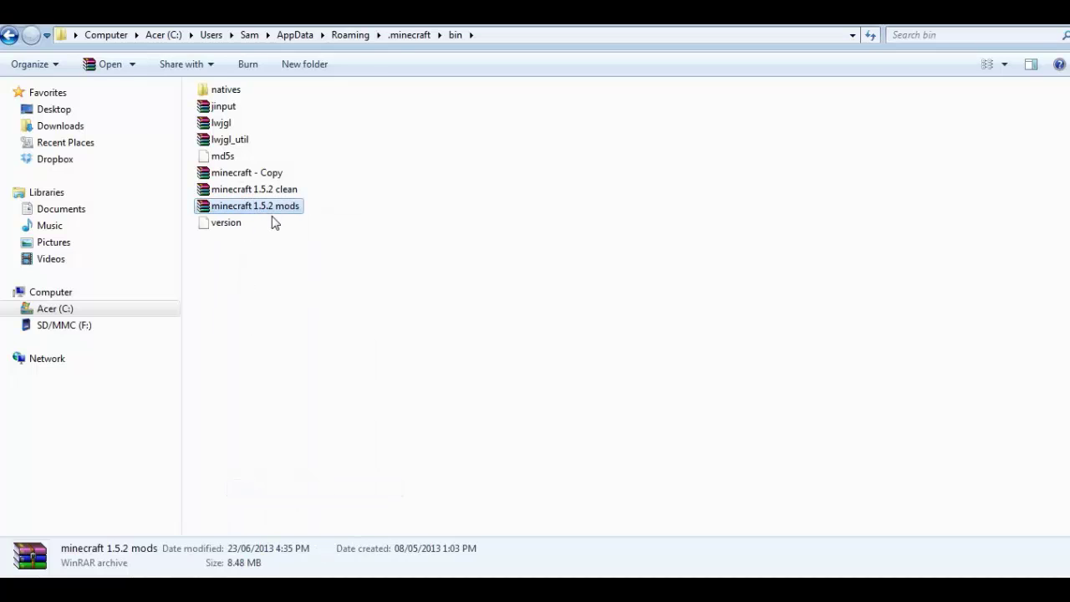
left_click(281, 248)
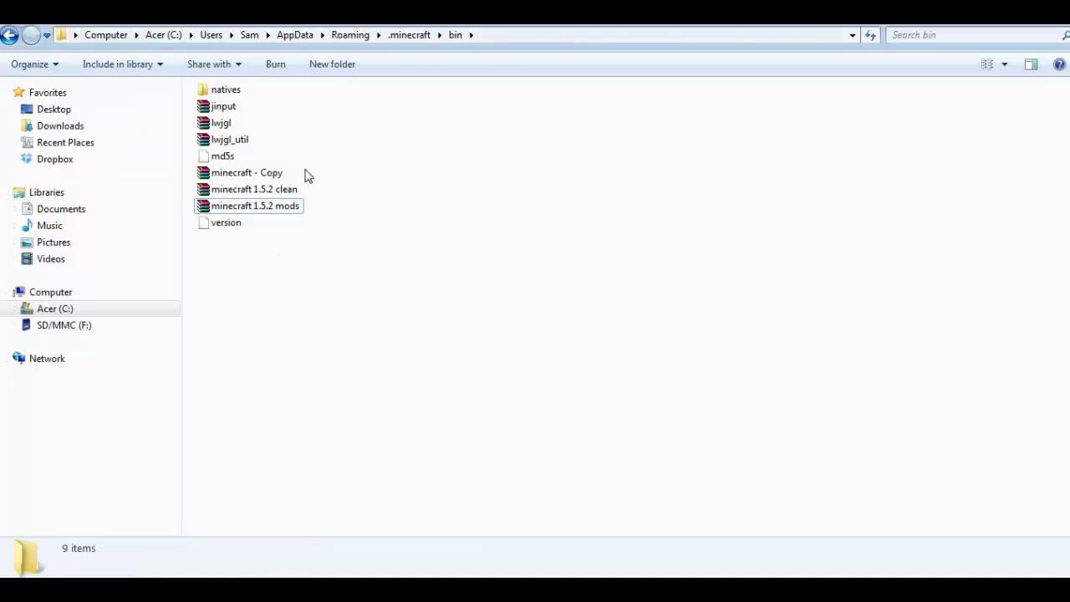
left_click(9, 36)
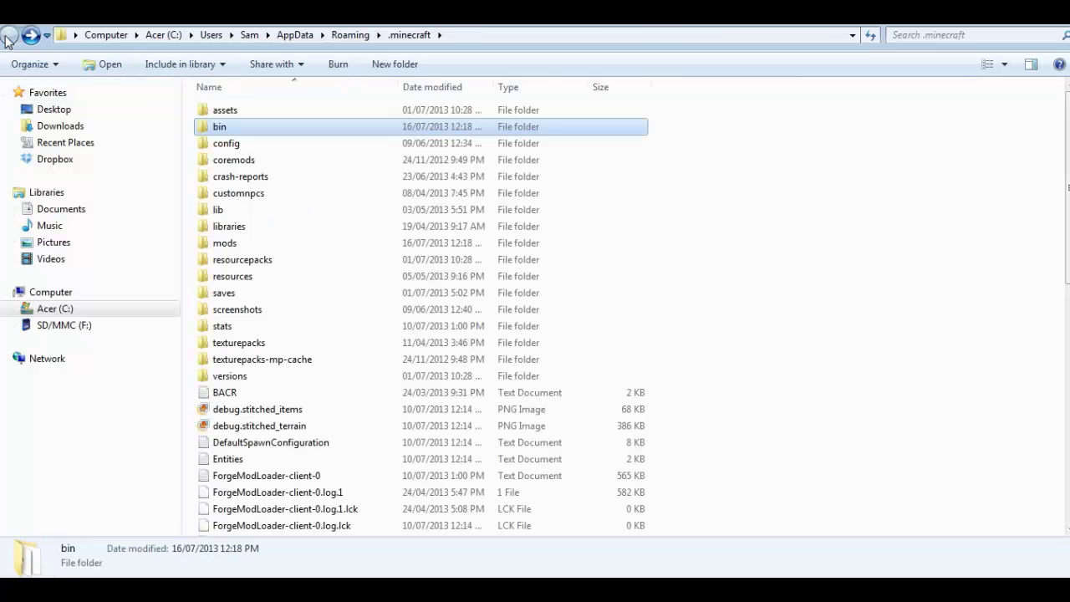
double_click(221, 130)
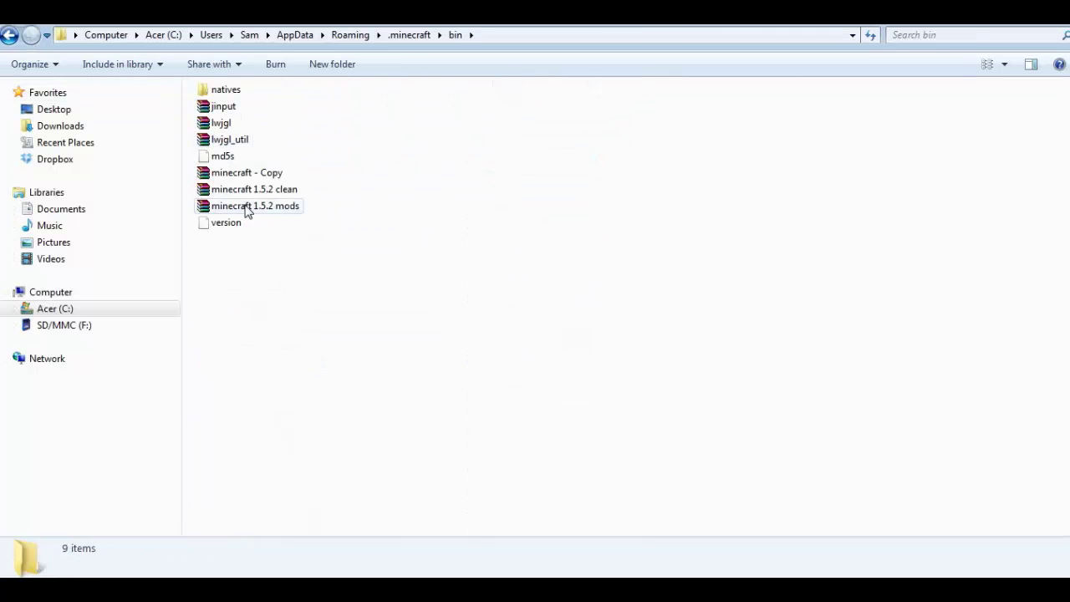
left_click(10, 36)
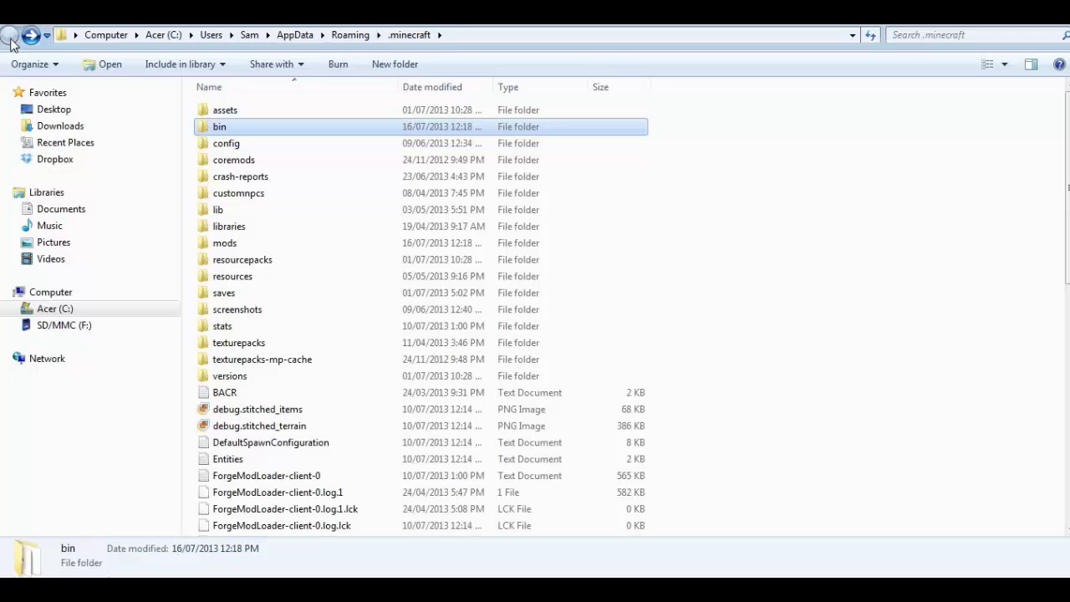
right_click(67, 585)
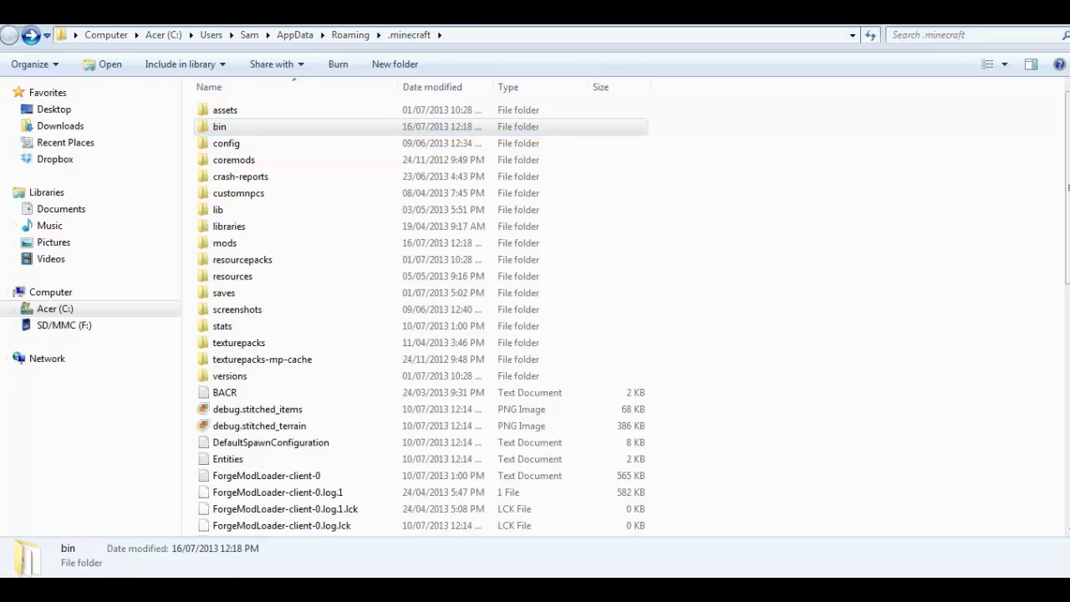
Step: Close the .minecraft and 1.5.2 folder windows to get back to the Forge installer
left_click(67, 585)
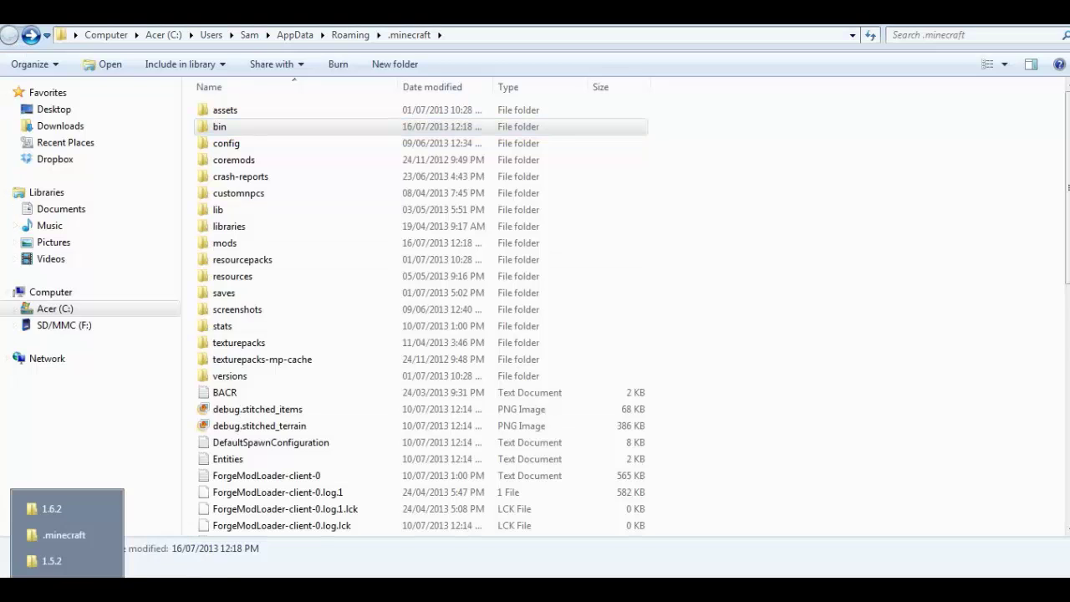
left_click(101, 535)
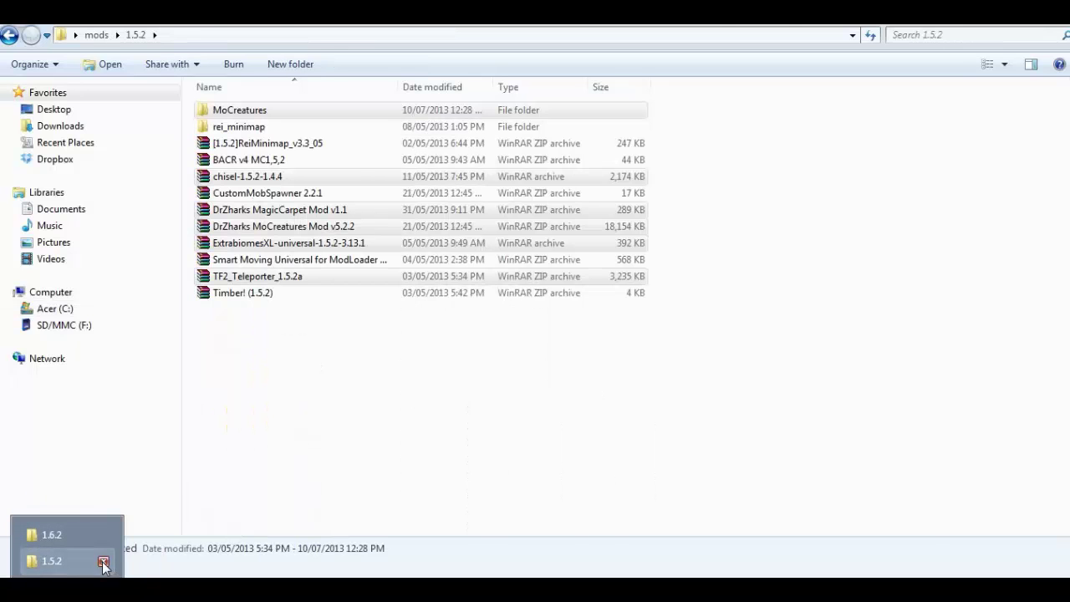
left_click(105, 569)
Step: Try to install the Forge 9.10.0.789 client into the .minecraft folder with the open installer
left_click_drag(478, 191, 431, 142)
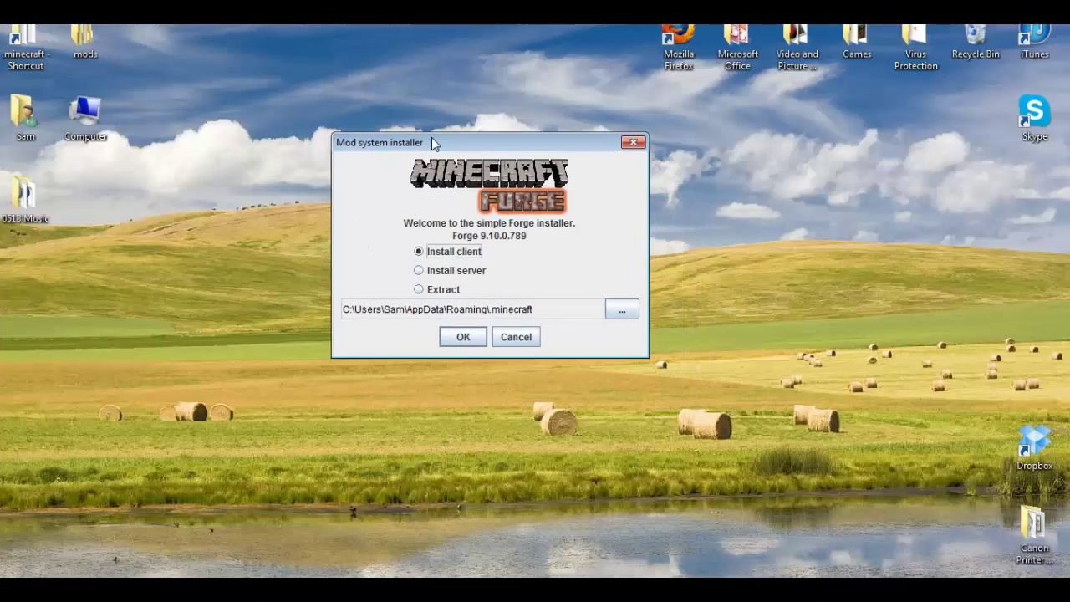
left_click(465, 337)
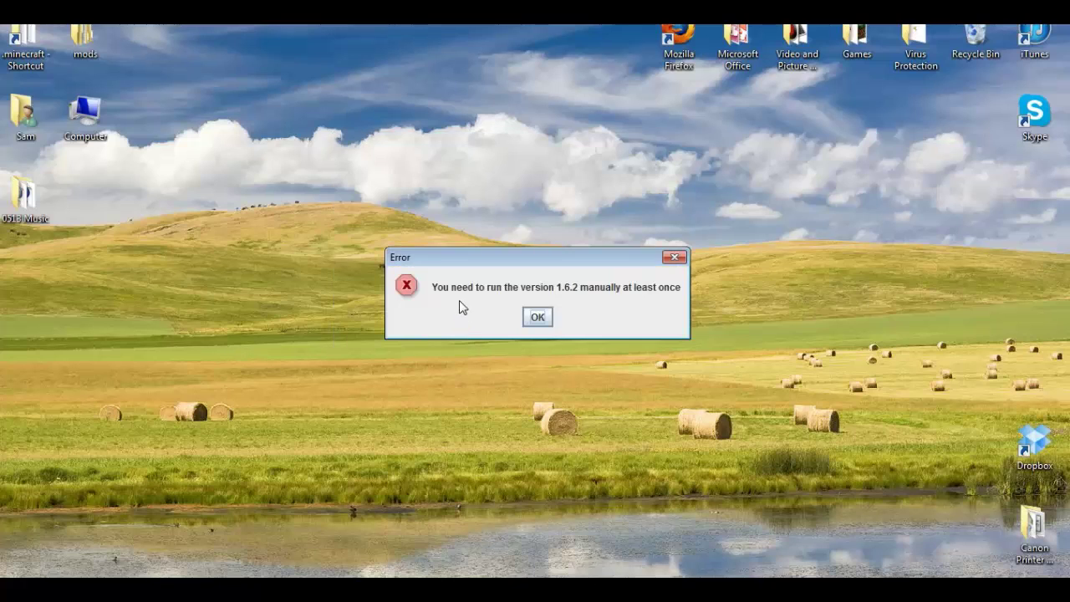
left_click(547, 317)
Step: Start the Minecraft (2) launcher from the desktop's Games folder and play release 1.6.2 with the default profile
double_click(852, 38)
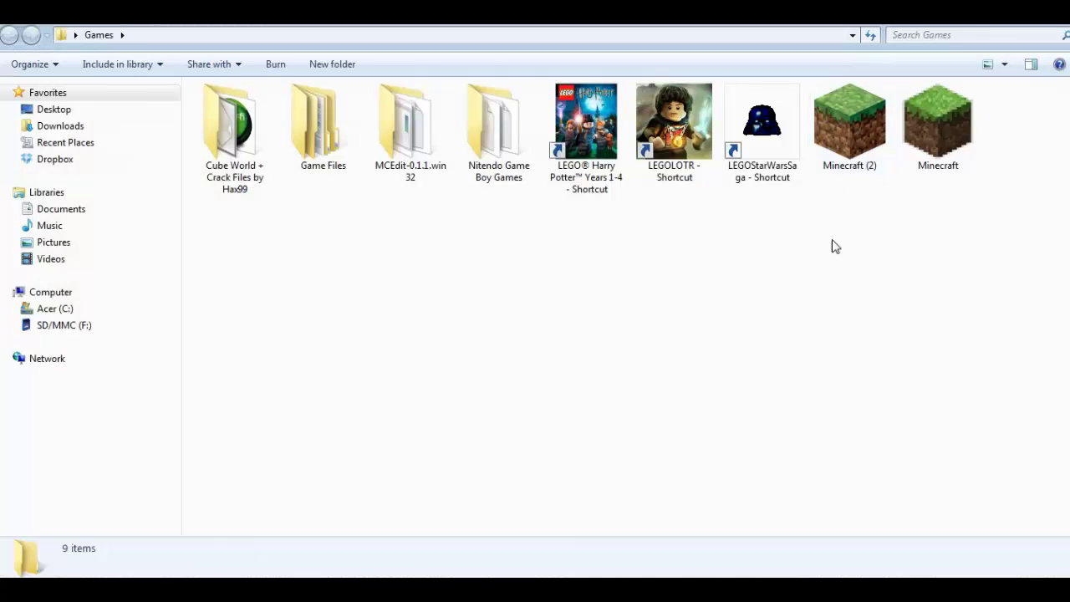
double_click(849, 129)
left_click(597, 318)
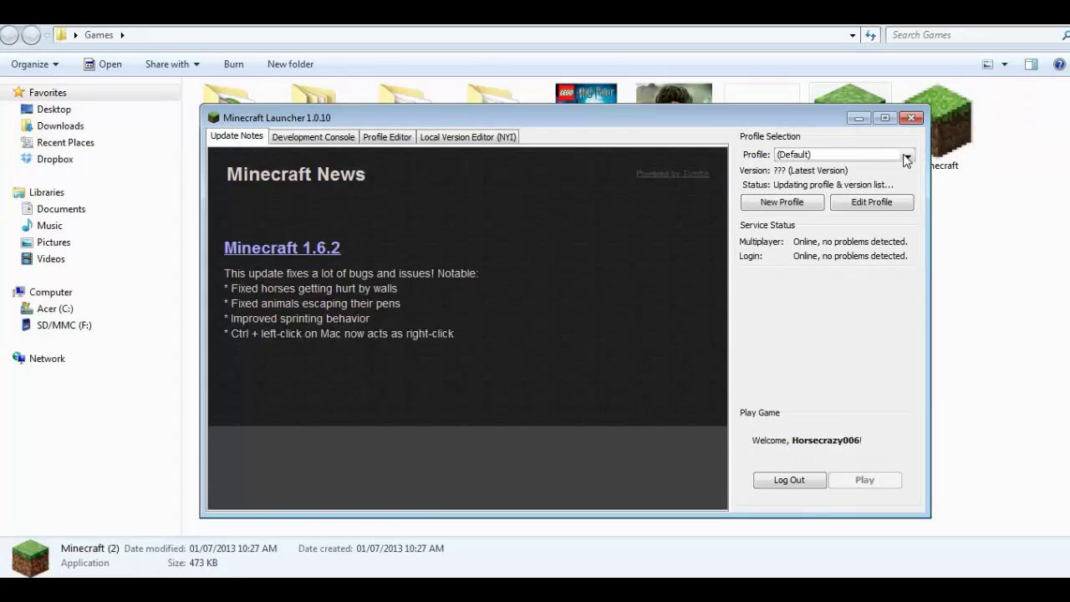
left_click(906, 156)
left_click(909, 159)
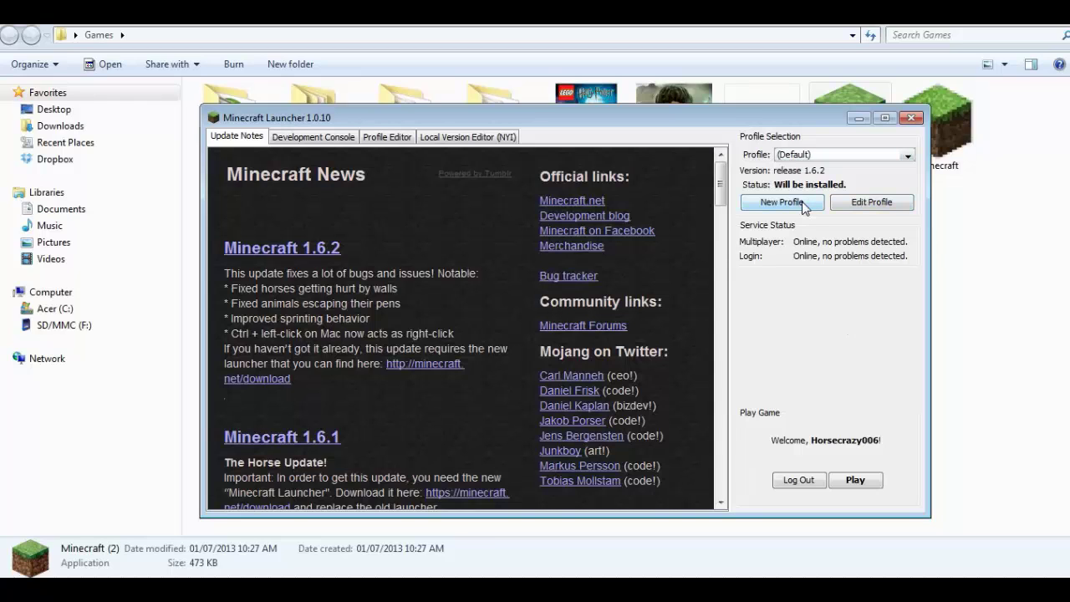
left_click(845, 483)
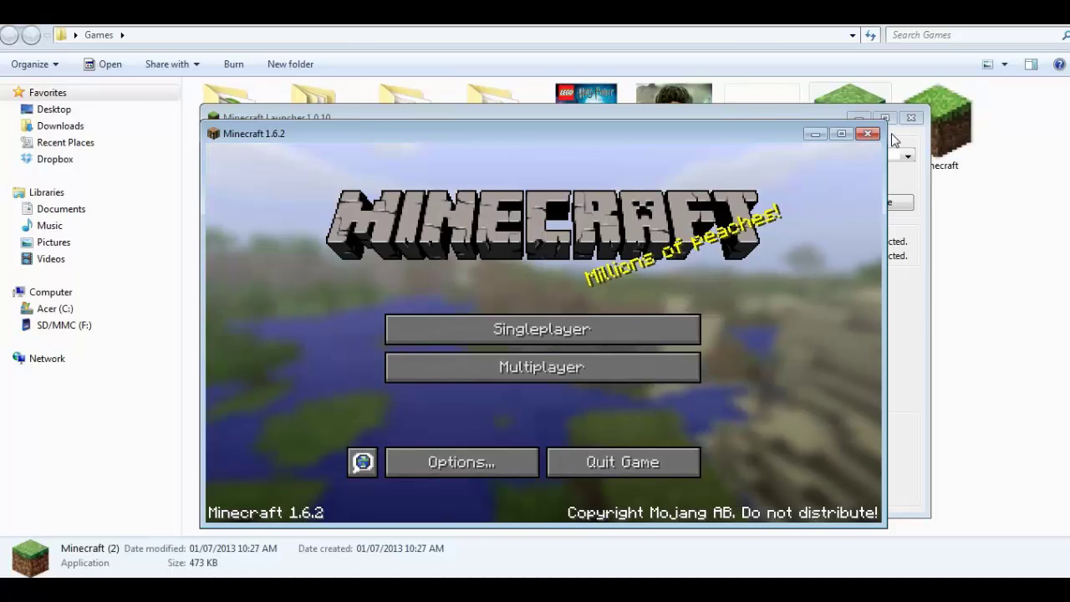
Step: Close both the Minecraft launcher and the running Minecraft 1.6.2 game
left_click(911, 117)
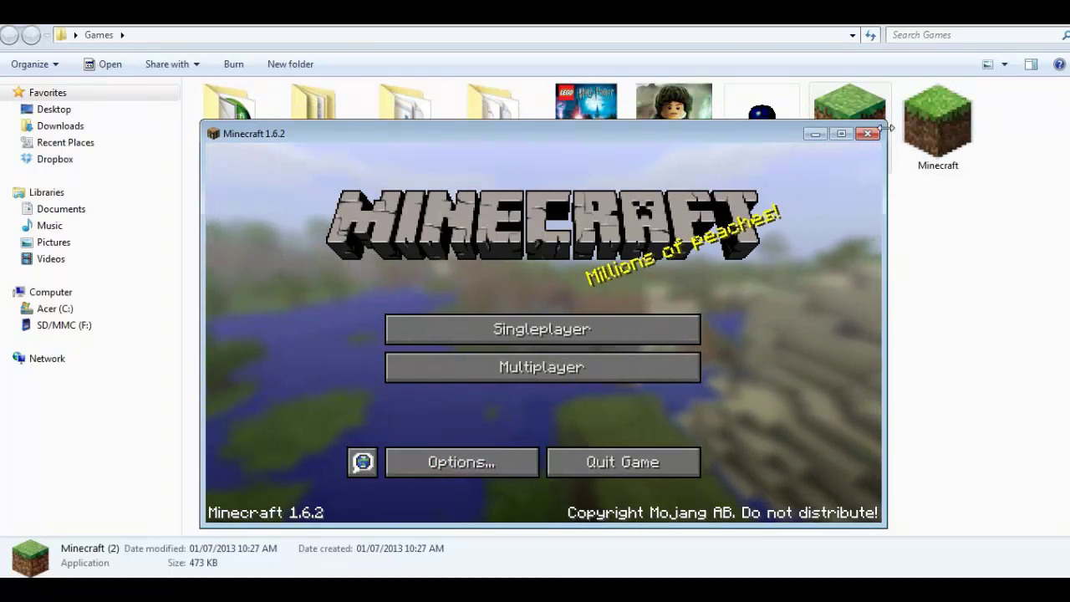
left_click(875, 134)
left_click(788, 317)
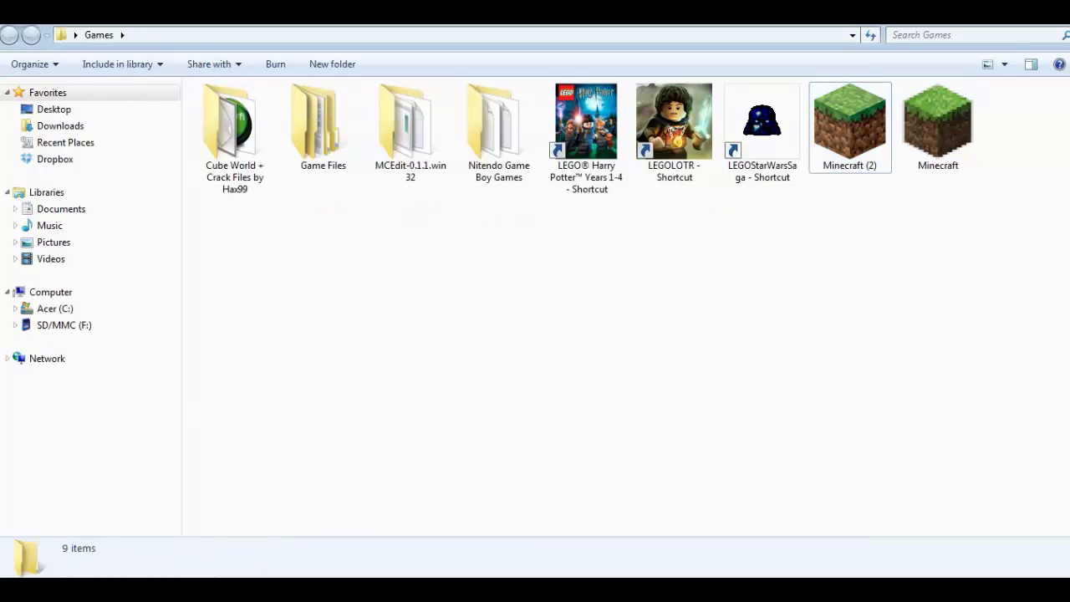
Step: Run minecraftforge-installer-1.6.2-9.10.0.789 from the 1.6.2 folder with Java and install the Forge client into .minecraft
left_click(58, 526)
right_click(242, 234)
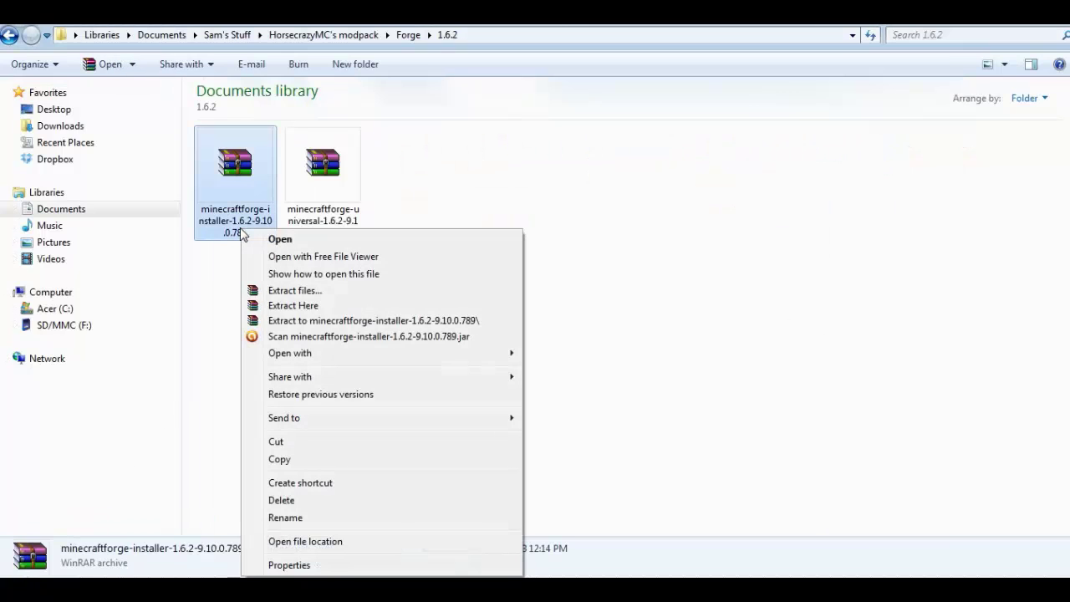
mouse_move(311, 356)
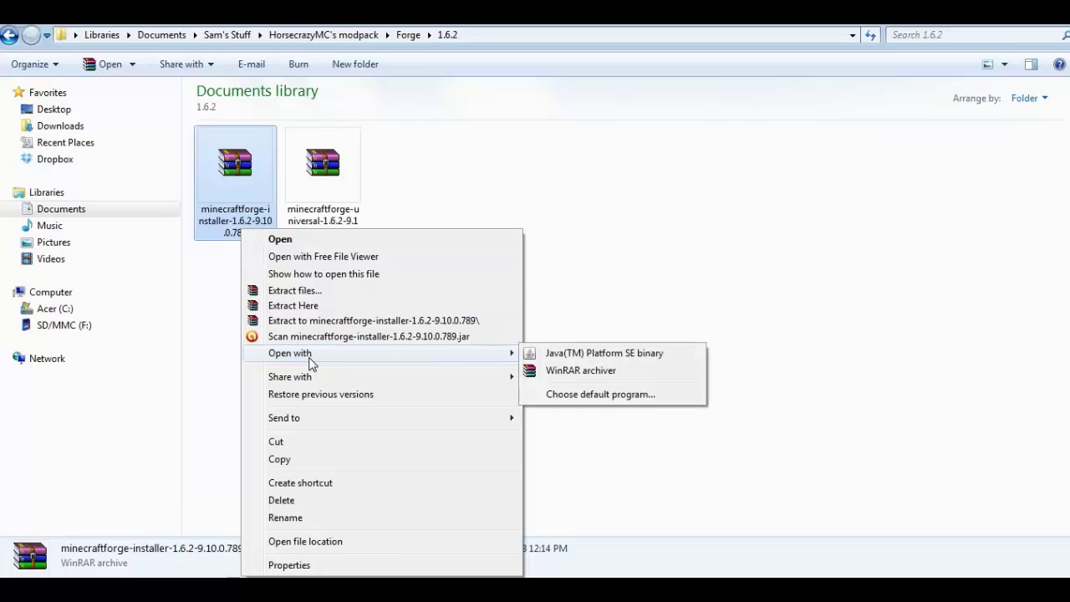
left_click(573, 354)
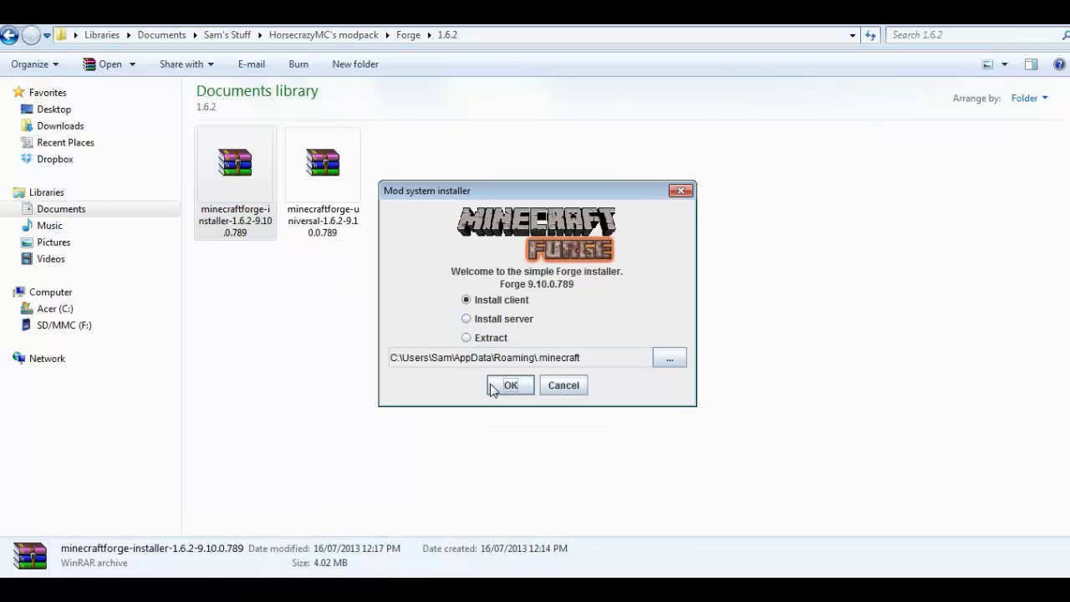
left_click(498, 386)
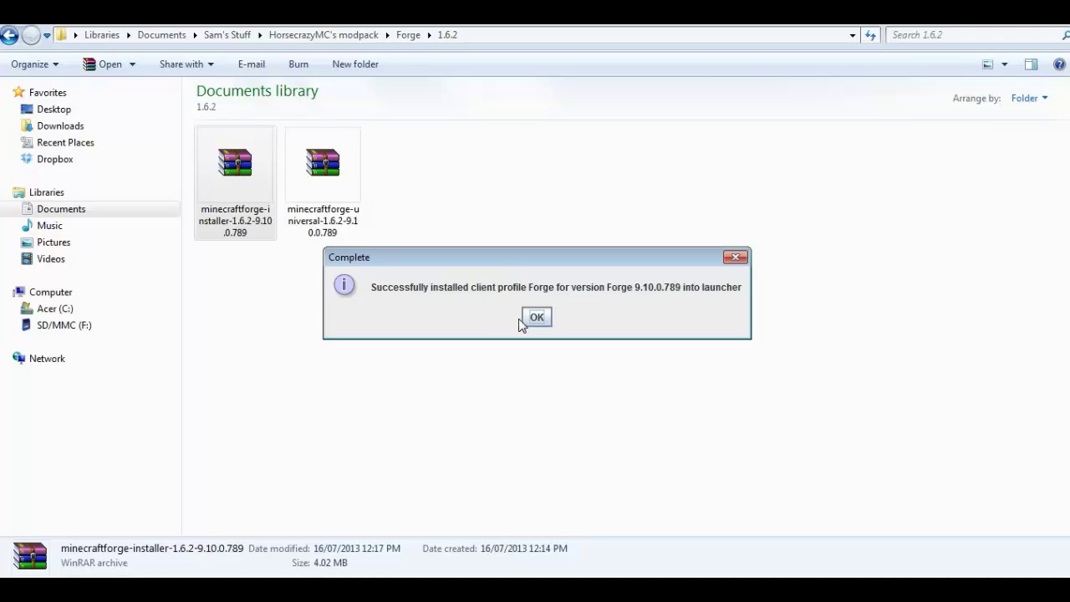
left_click(537, 322)
left_click(527, 328)
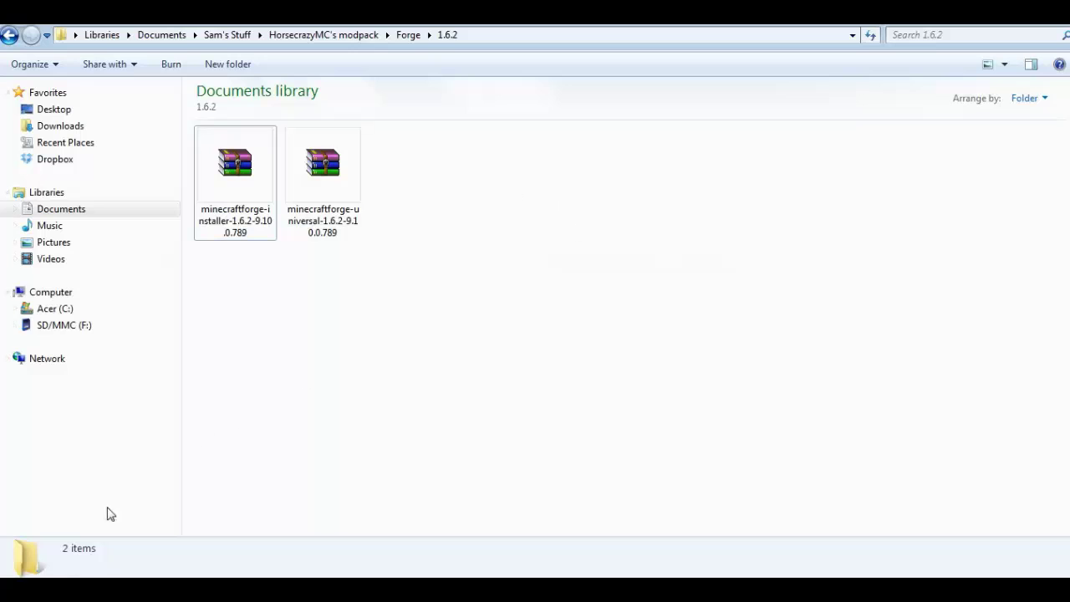
Step: Open the versions folder inside .minecraft through the desktop shortcut
left_click(76, 558)
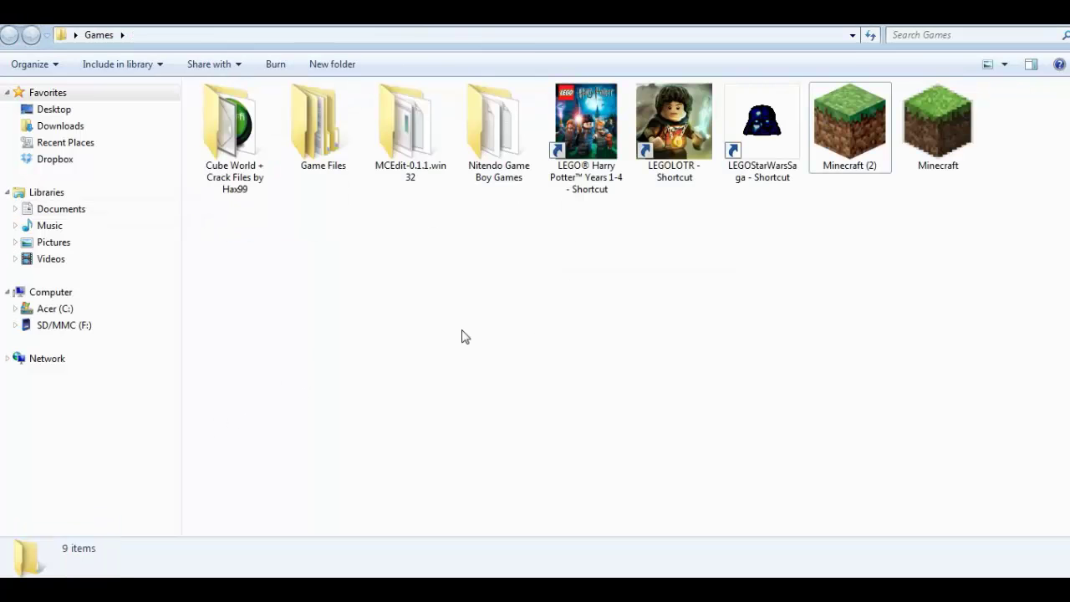
key("alt+Tab")
key("alt+Tab")
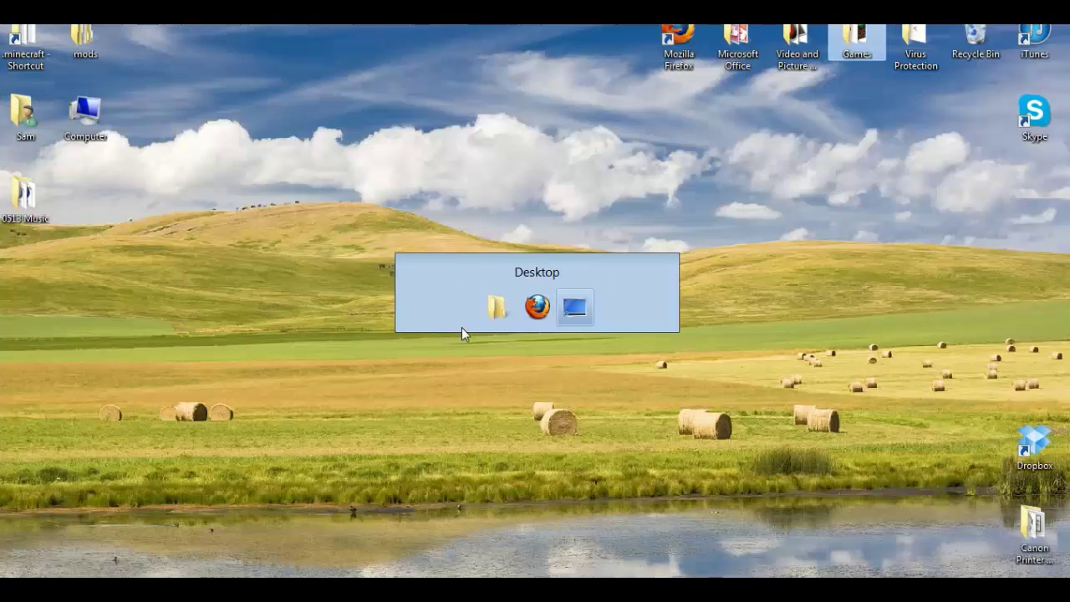
double_click(28, 66)
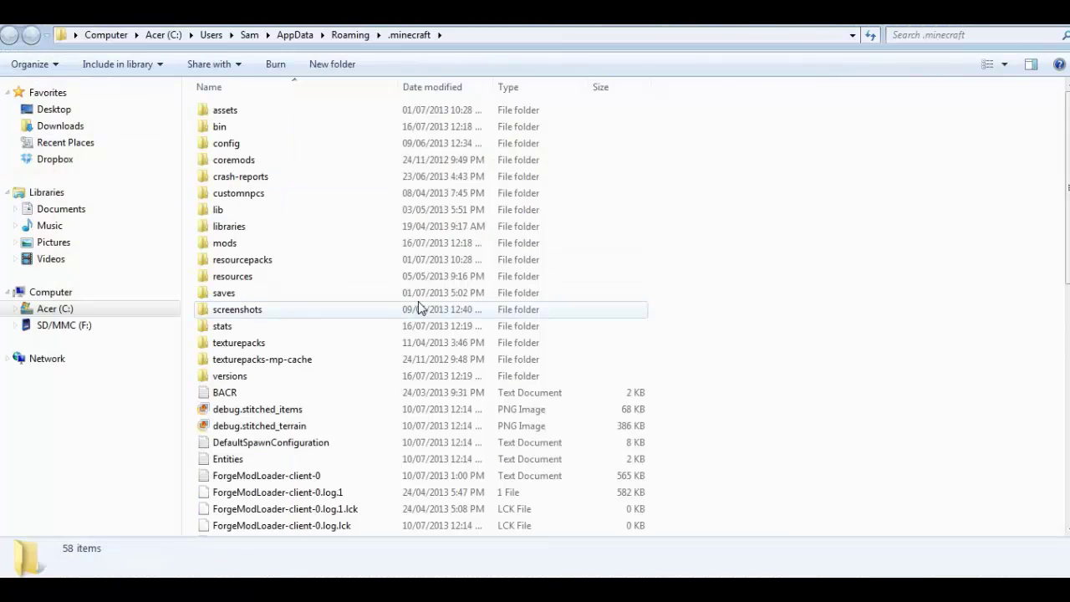
double_click(229, 377)
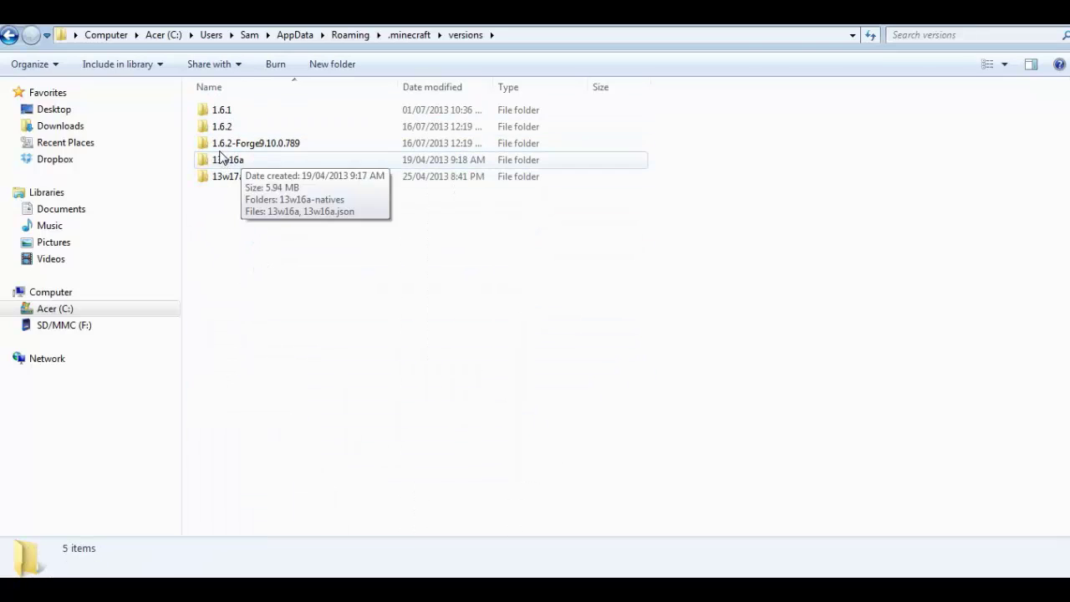
Step: Delete the 13w16a and 13w17a folders from the versions folder
left_click(231, 175)
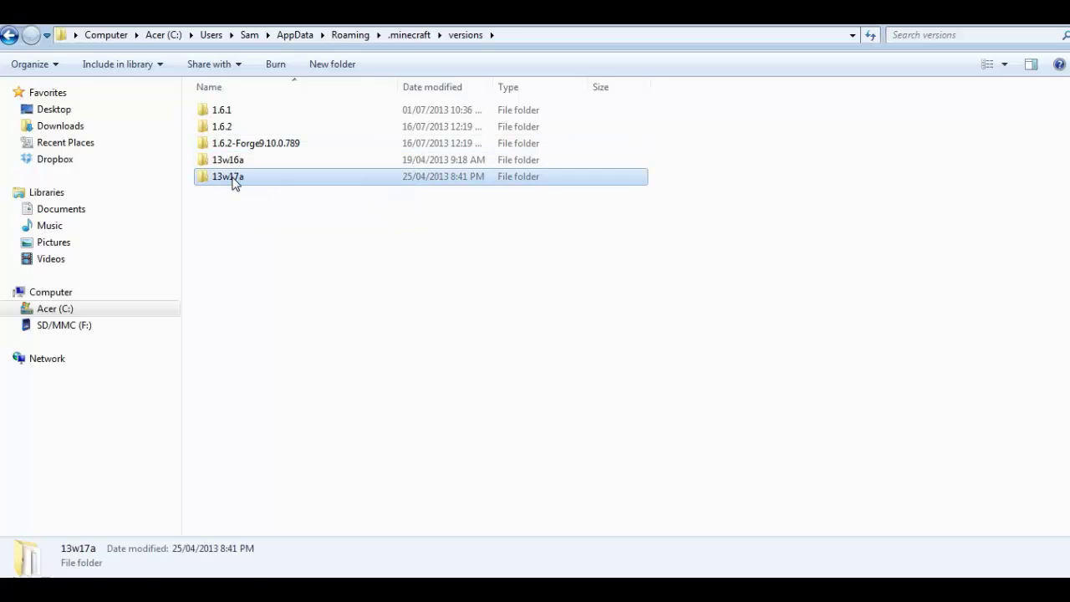
key("shift+Up")
key("Delete")
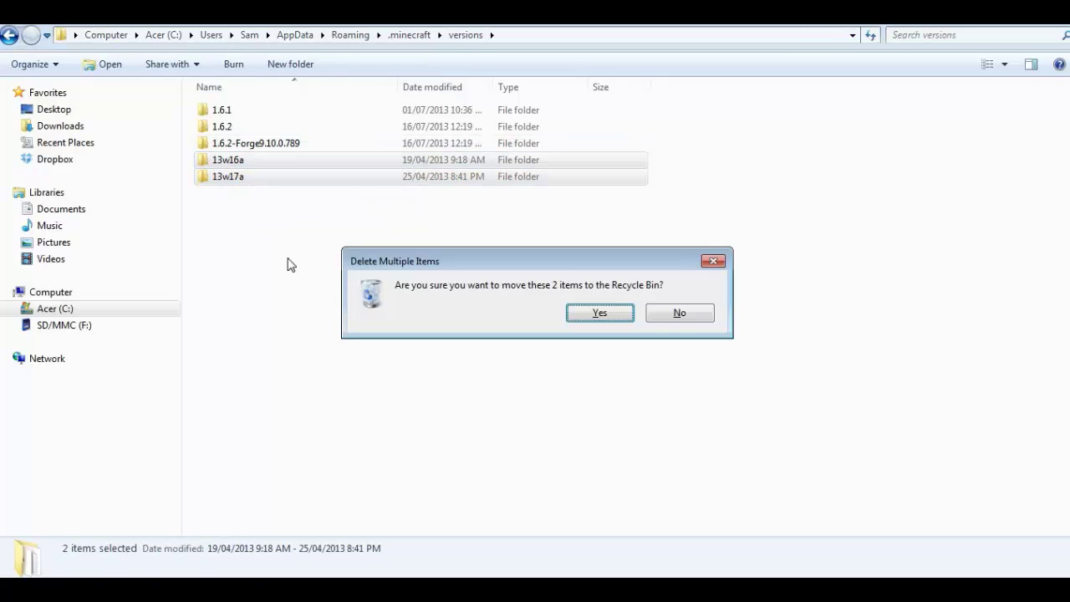
key("Return")
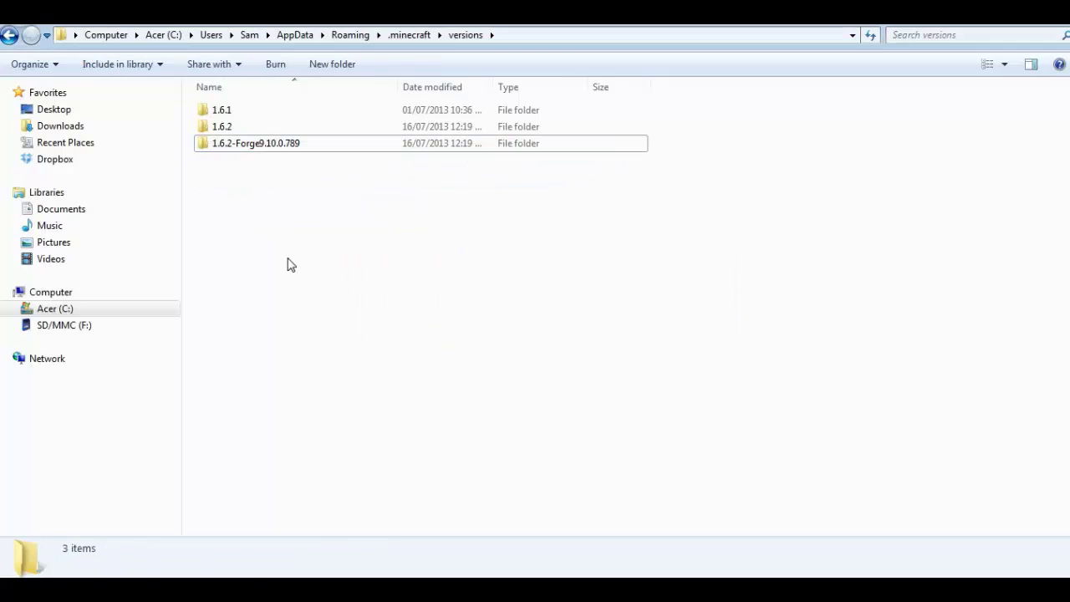
Step: Copy the archive and the JSON file from the 1.6.2-Forge9.10.0.789 folder and return to the versions folder
left_click(247, 153)
double_click(258, 146)
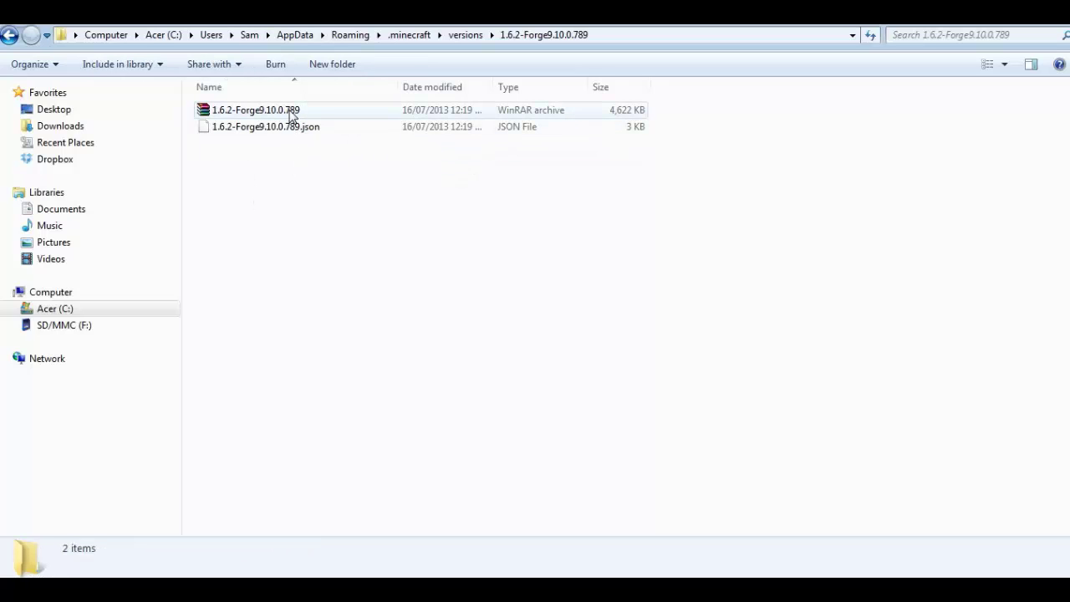
left_click_drag(282, 177, 283, 117)
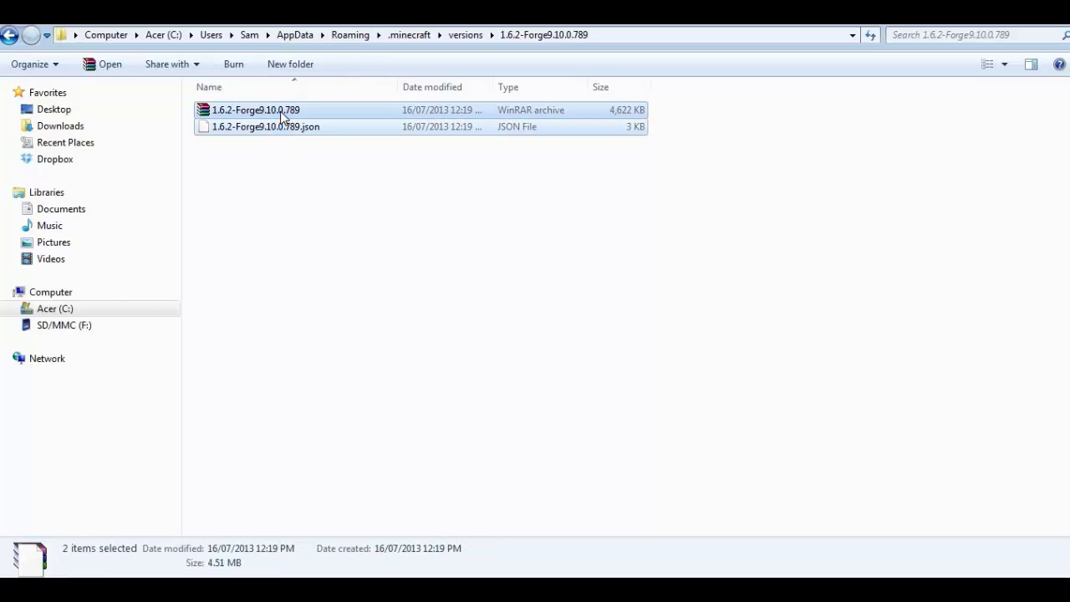
left_click(9, 35)
Step: Create a new folder named "mod" in the versions folder
right_click(240, 209)
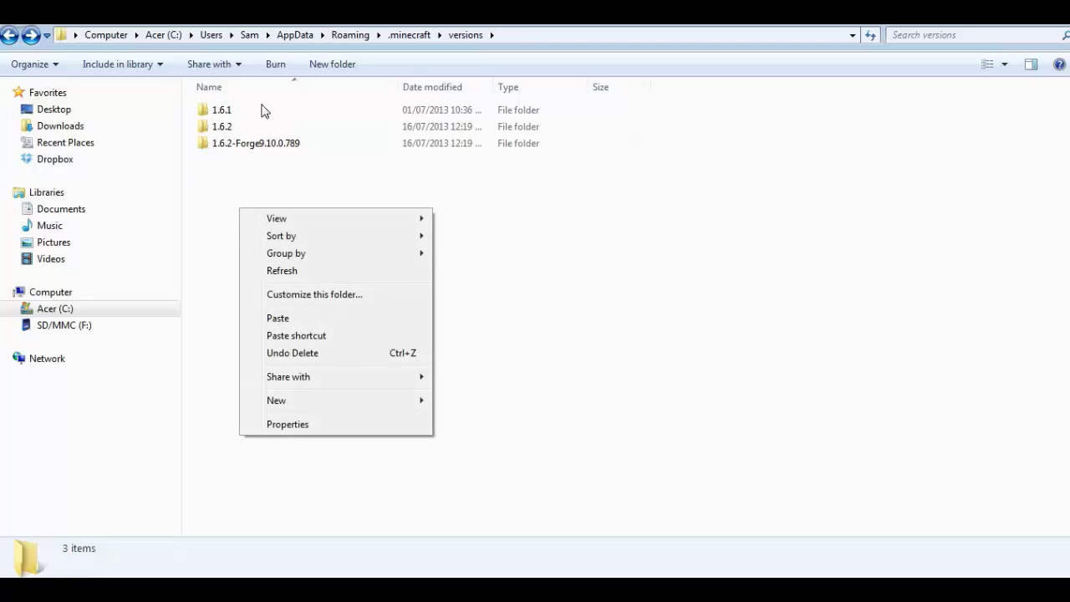
mouse_move(306, 407)
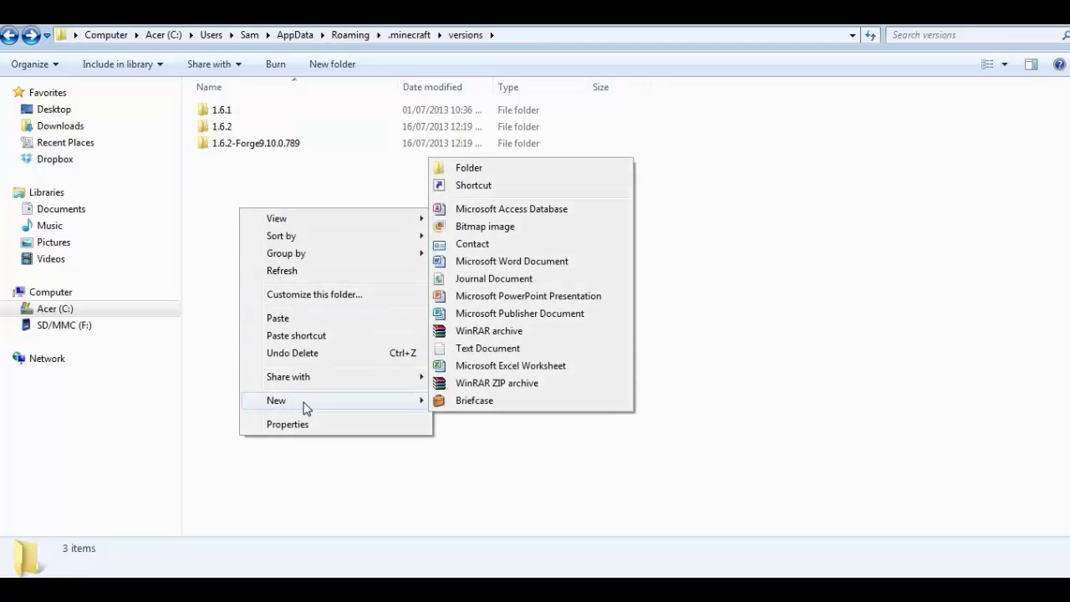
left_click(468, 168)
type("mod")
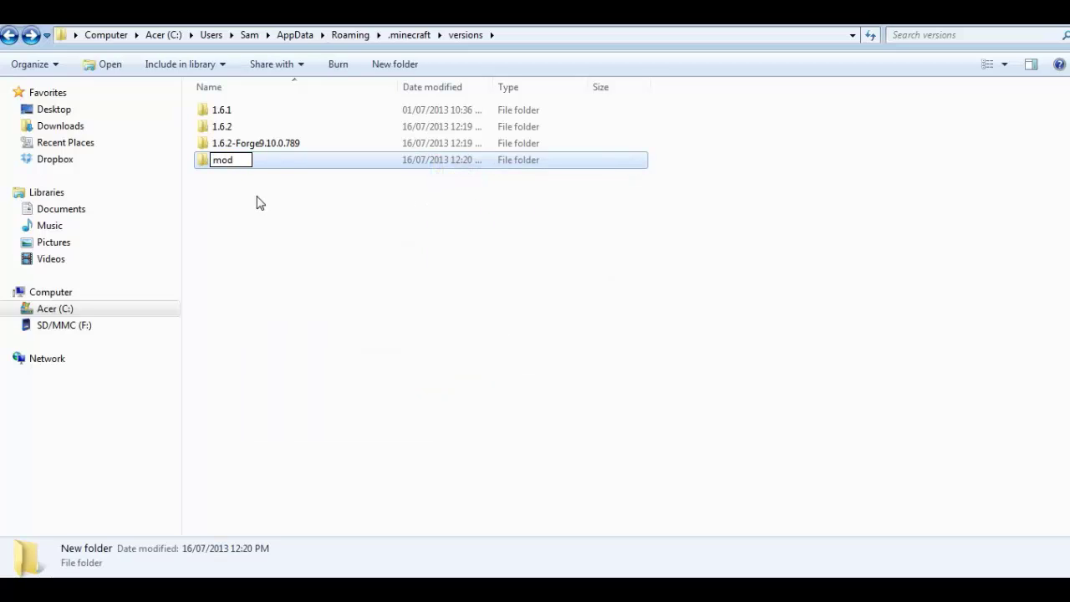
key("Return")
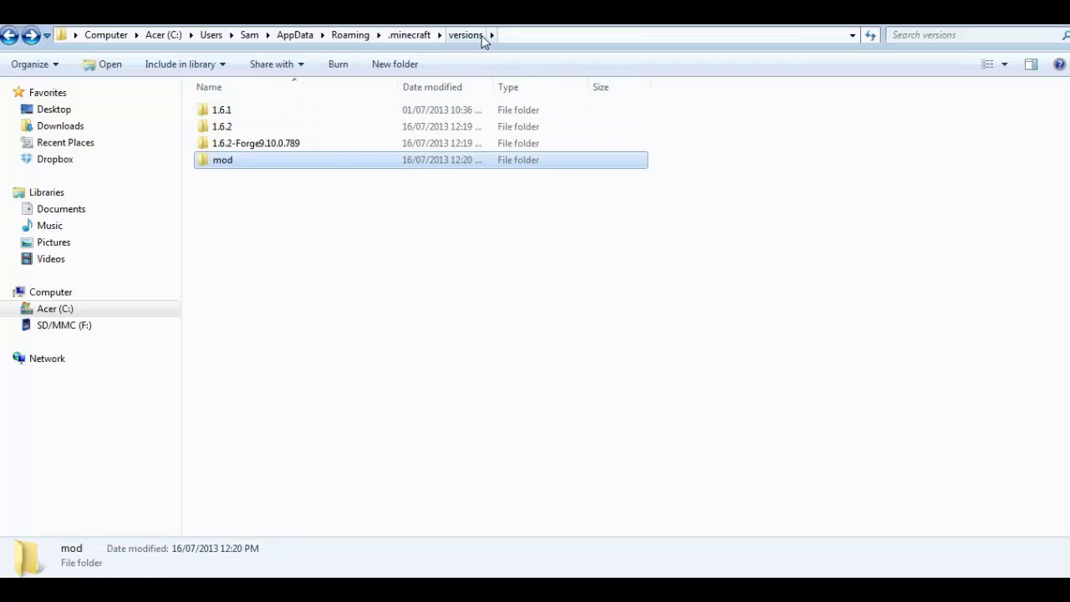
Step: Paste the copied Forge archive and JSON file into the mod folder
double_click(224, 163)
right_click(225, 172)
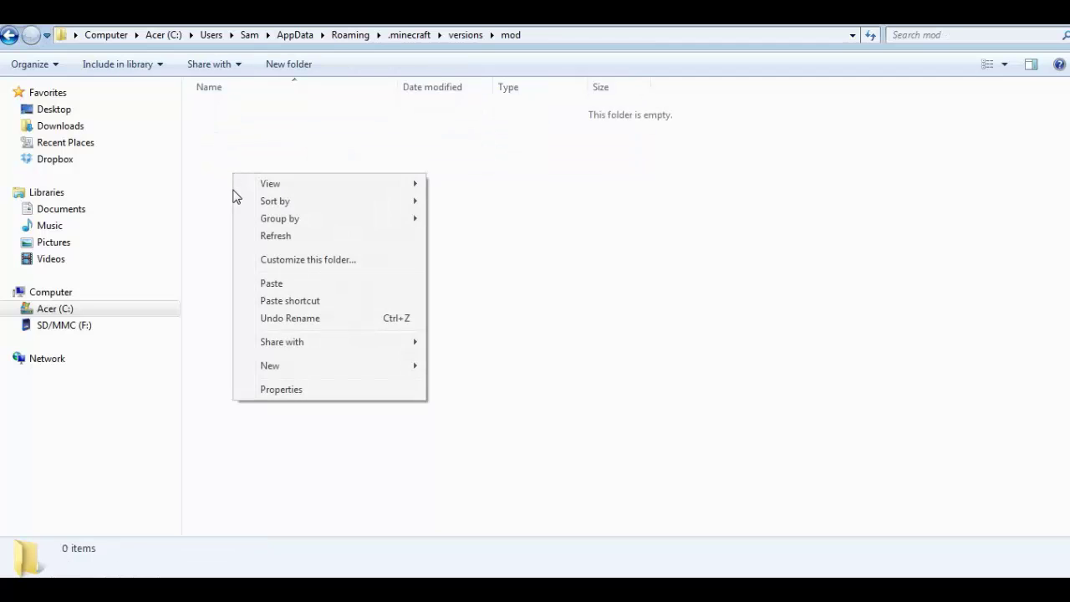
left_click(268, 282)
left_click(281, 234)
Step: Rename the Forge archive in the mod folder as "mod" and the JSON file as "mod.json"
right_click(280, 109)
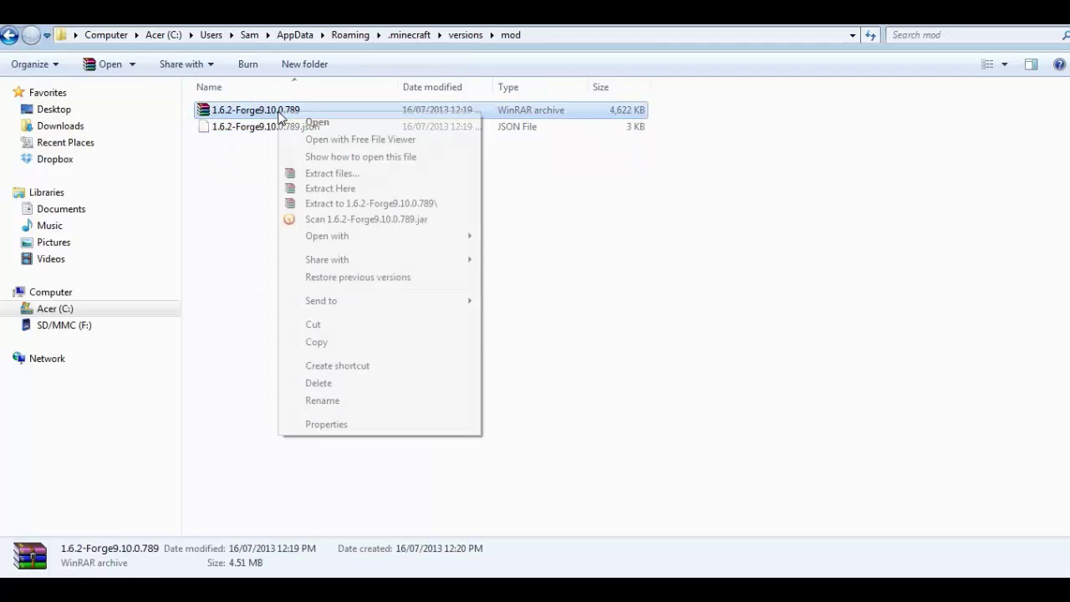
left_click(352, 401)
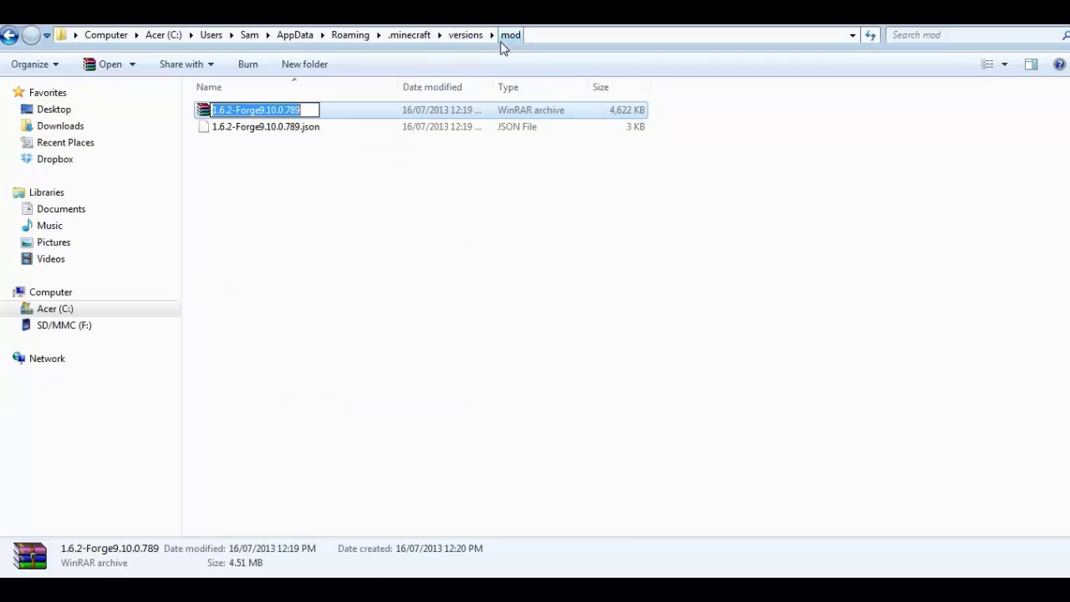
type("mod")
key("Return")
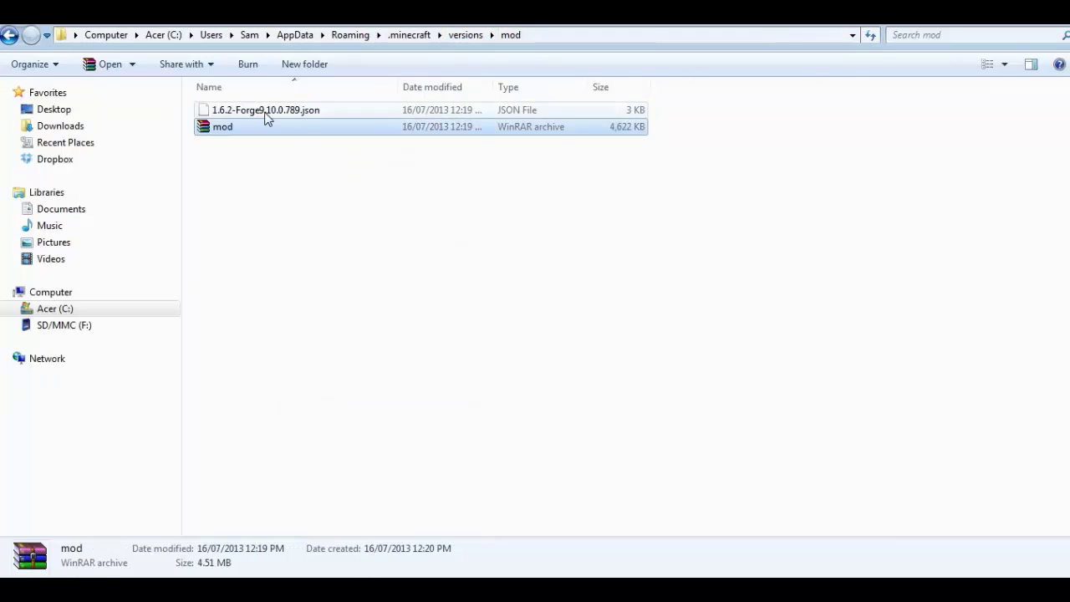
right_click(262, 111)
left_click(306, 397)
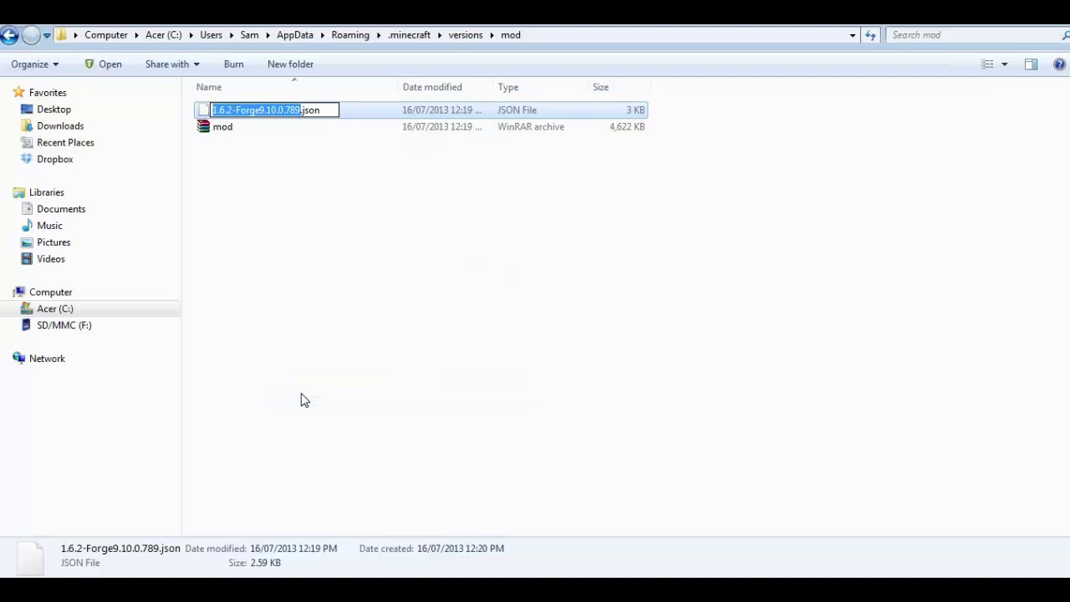
type("mod")
key("Return")
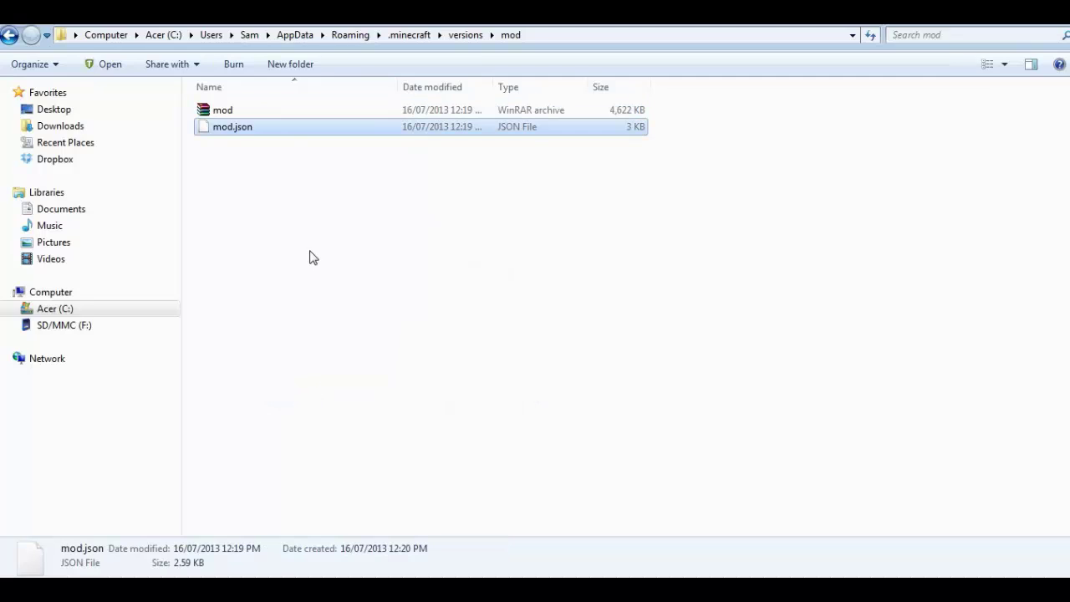
left_click(310, 258)
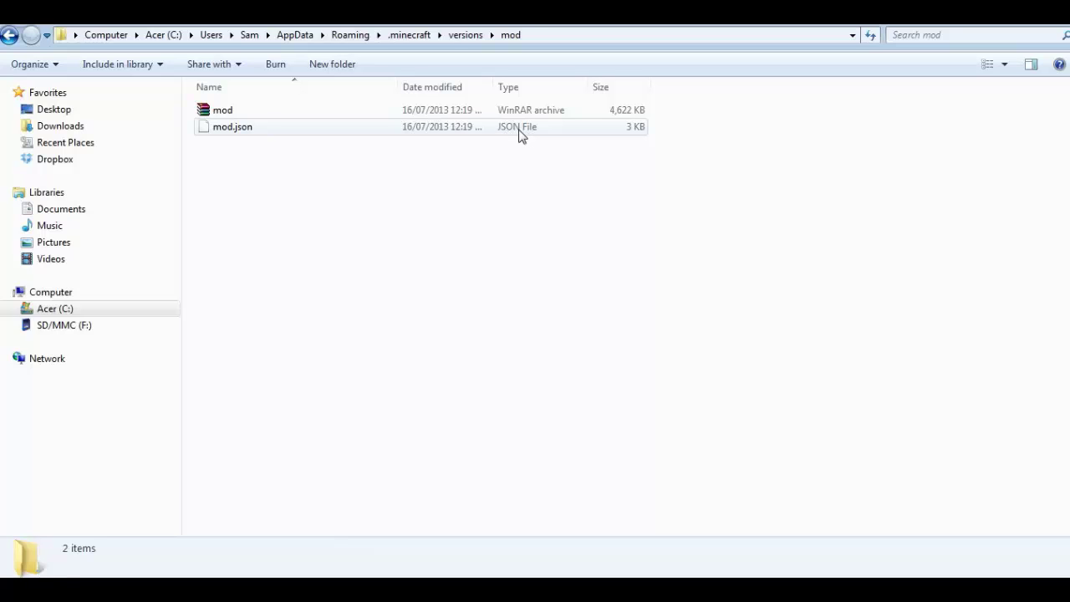
Step: Try to open mod.json directly from the mod folder
left_click(235, 131)
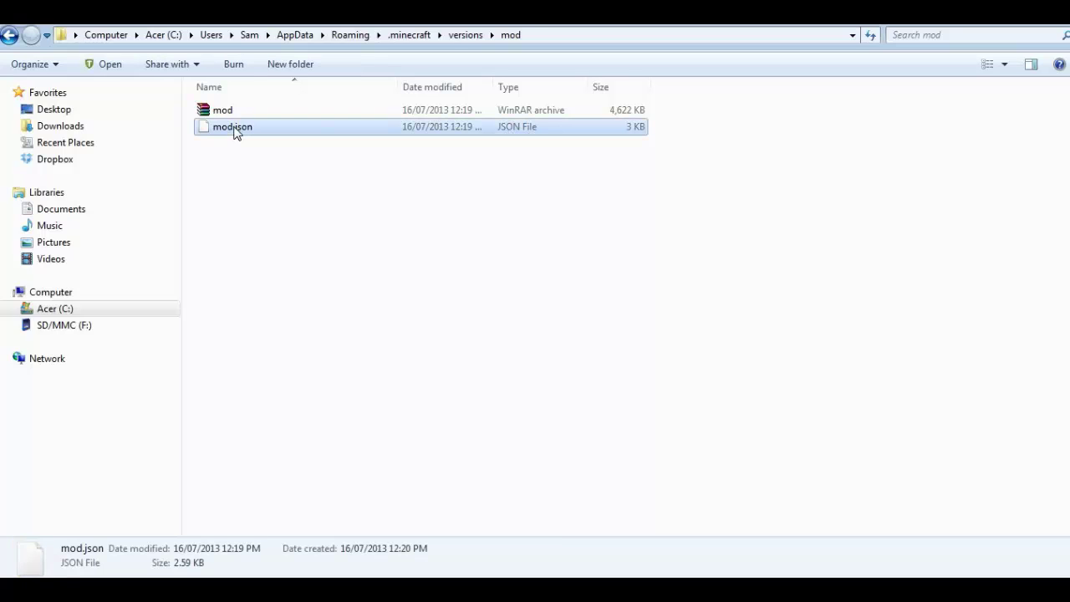
double_click(235, 130)
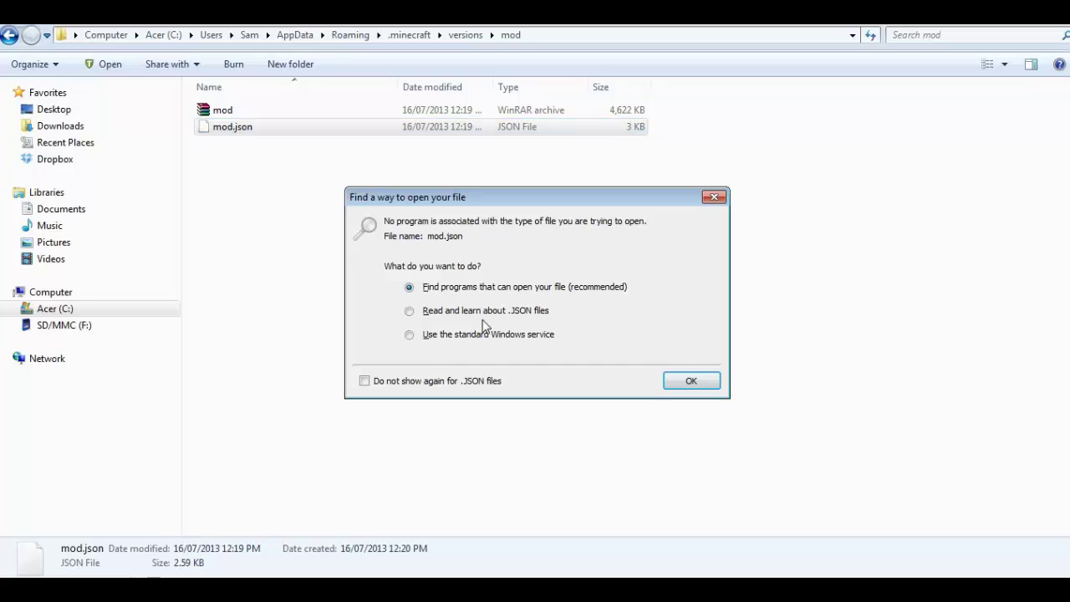
left_click(713, 196)
right_click(245, 131)
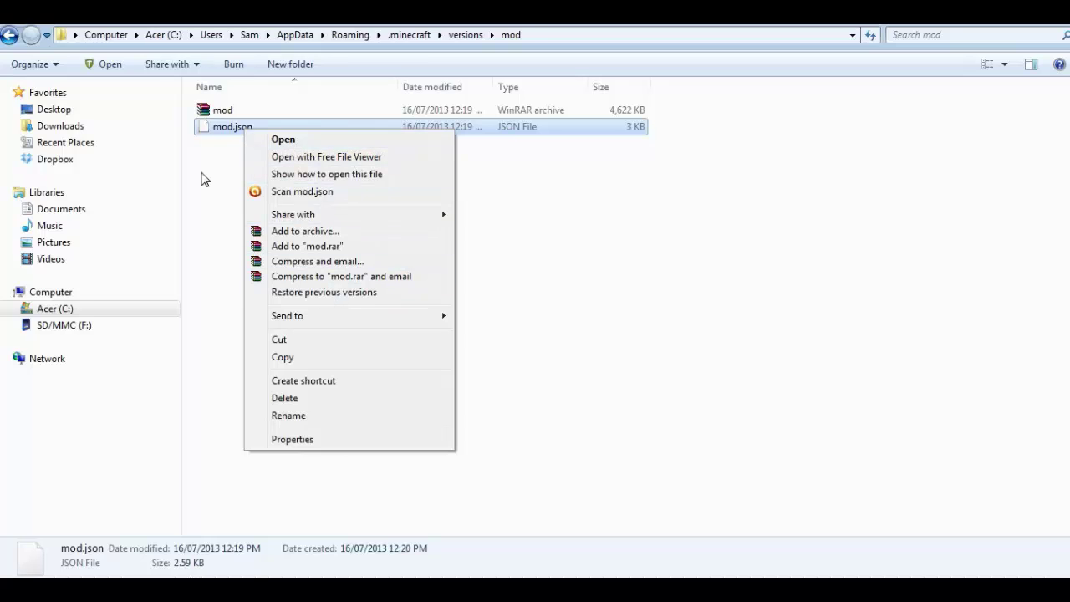
left_click(220, 125)
double_click(220, 125)
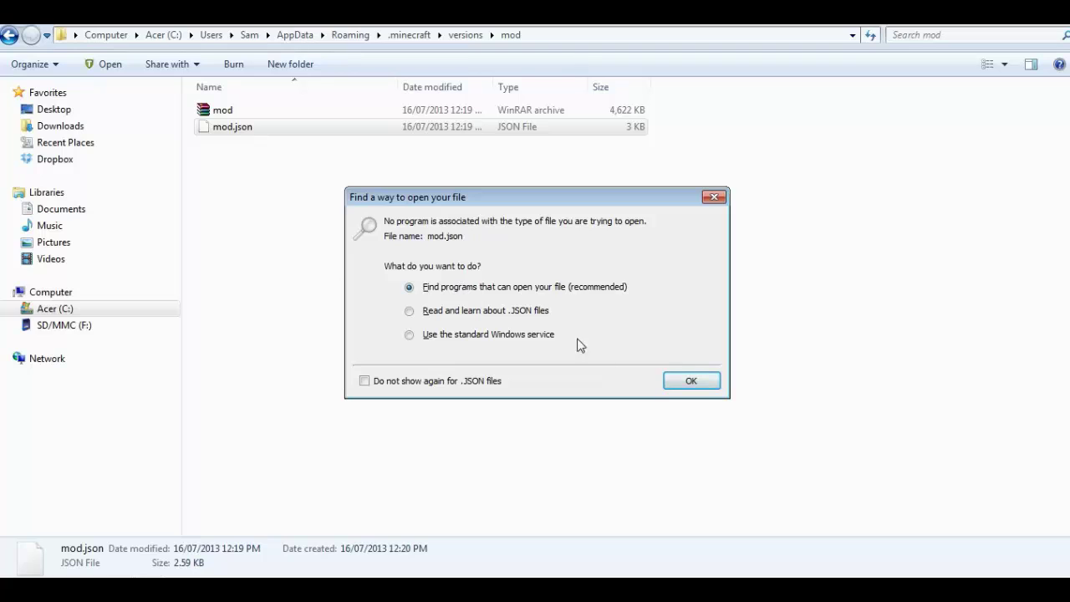
left_click(691, 380)
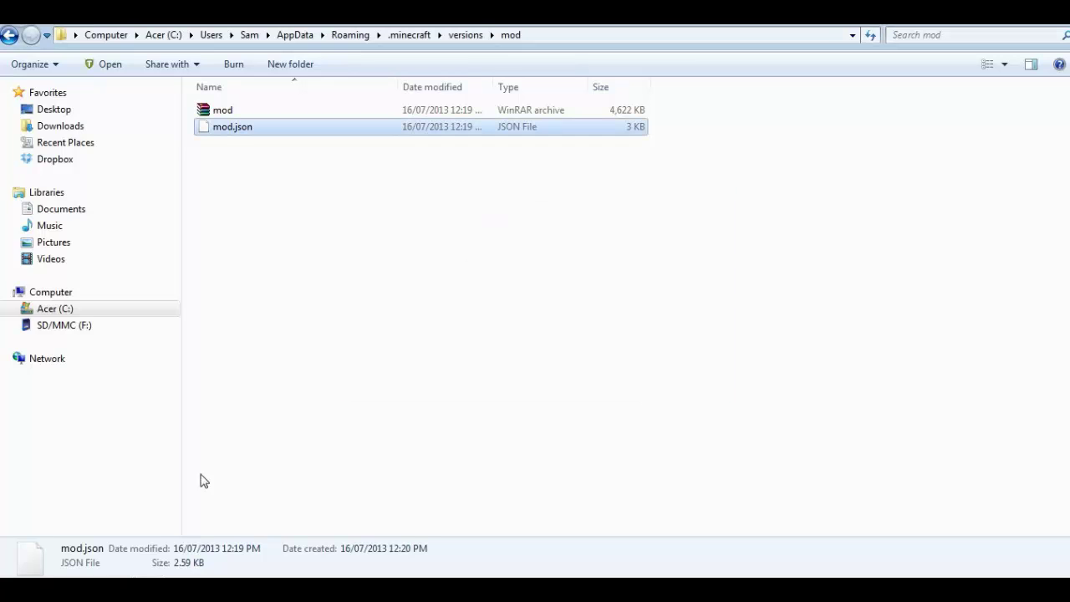
Step: Open mod.json in Notepad++, replace the "id" value with "mod", and save and close the file
right_click(224, 127)
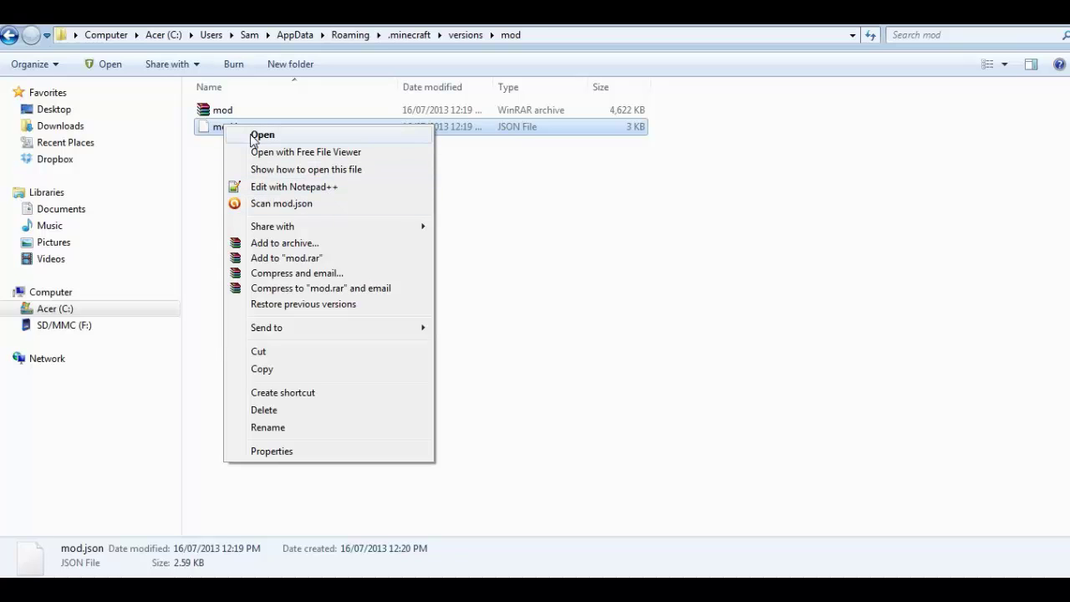
left_click(264, 190)
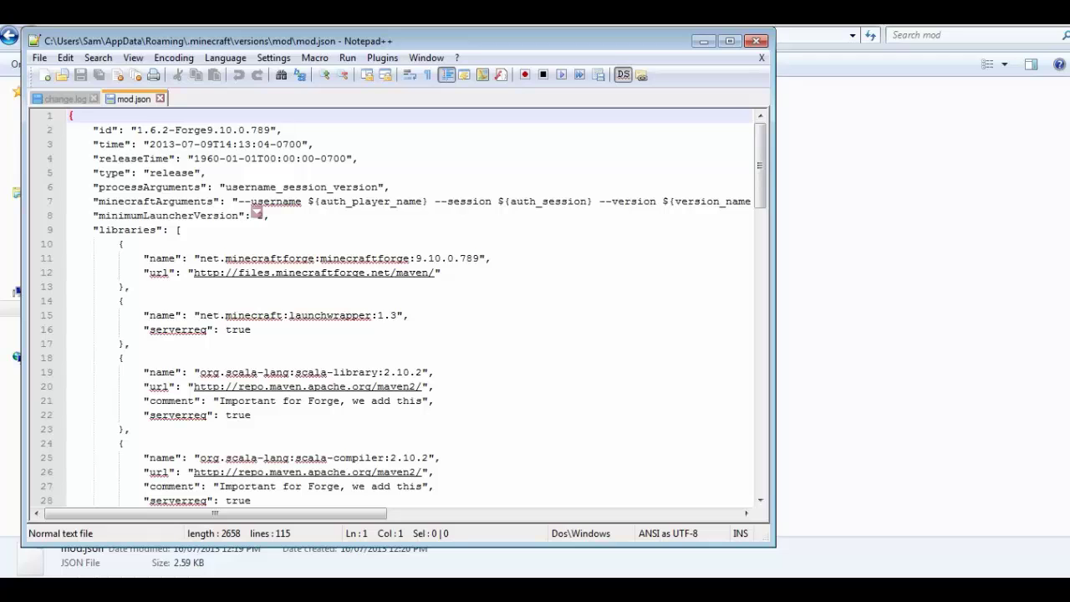
left_click_drag(270, 130, 137, 130)
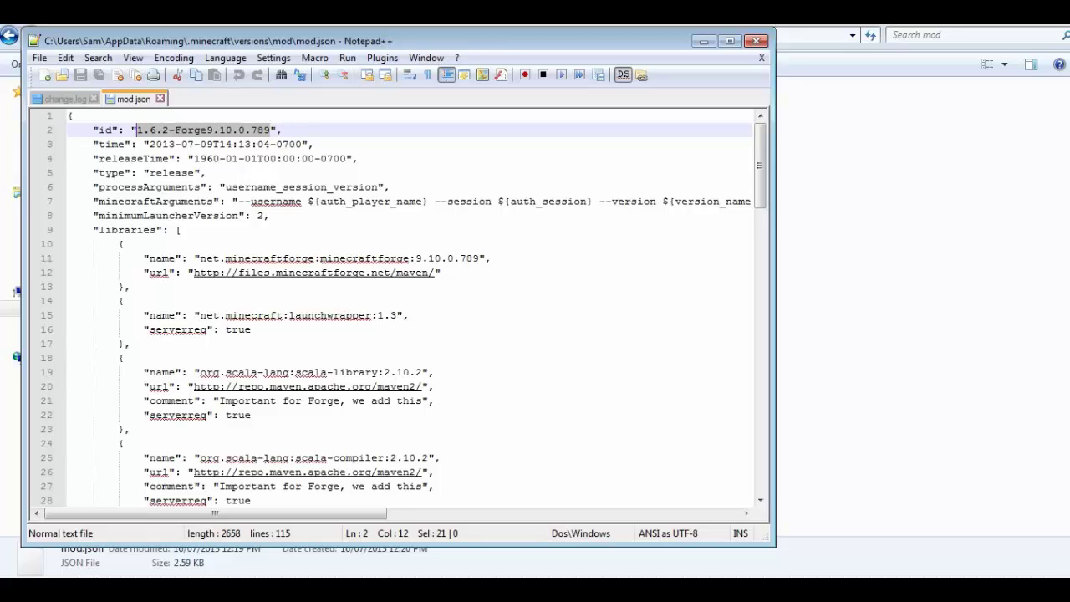
type("mod")
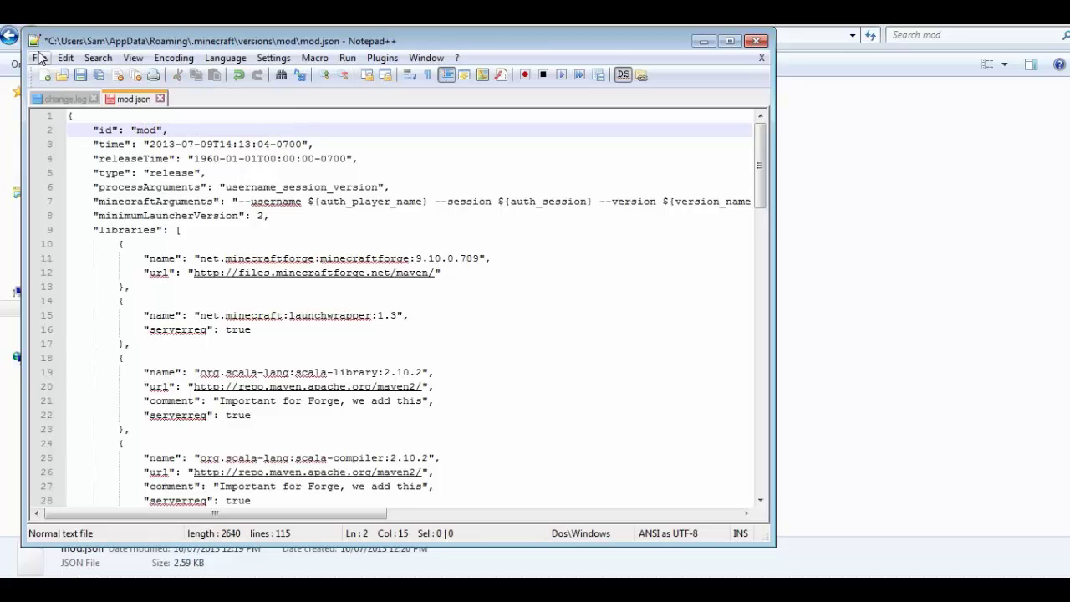
left_click(39, 58)
left_click(60, 130)
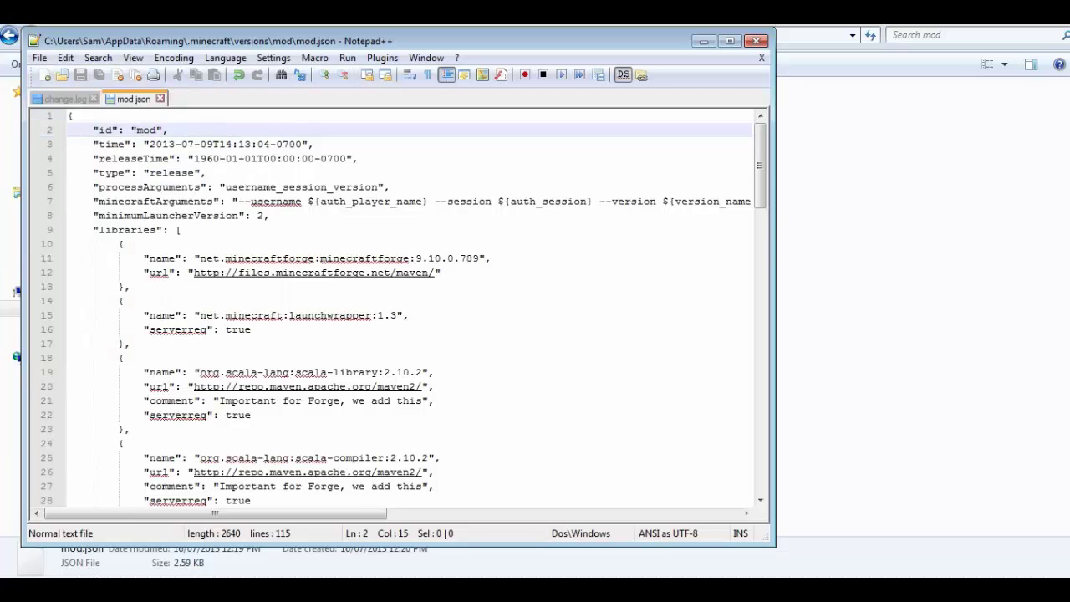
left_click(756, 40)
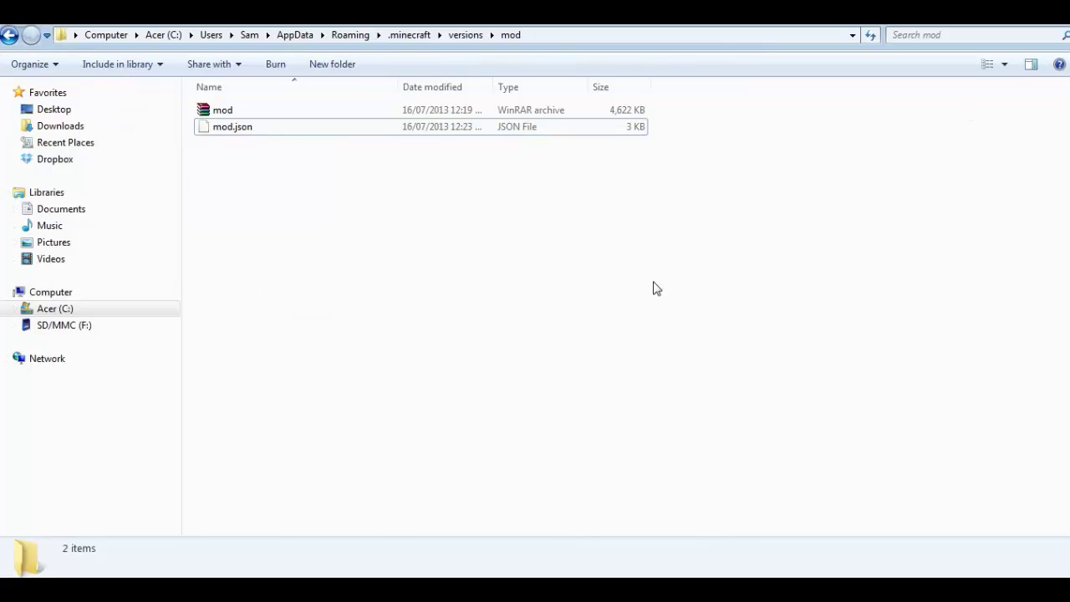
Step: Leave the mod folder and launch Minecraft (2) from the Games folder
left_click(97, 561)
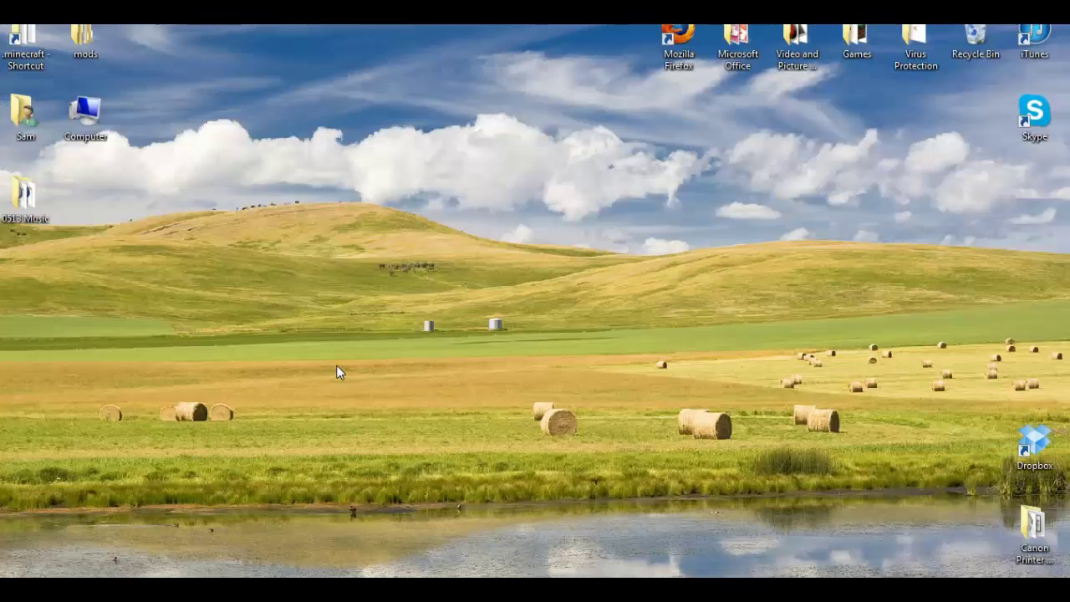
left_click(92, 573)
double_click(840, 134)
left_click(582, 315)
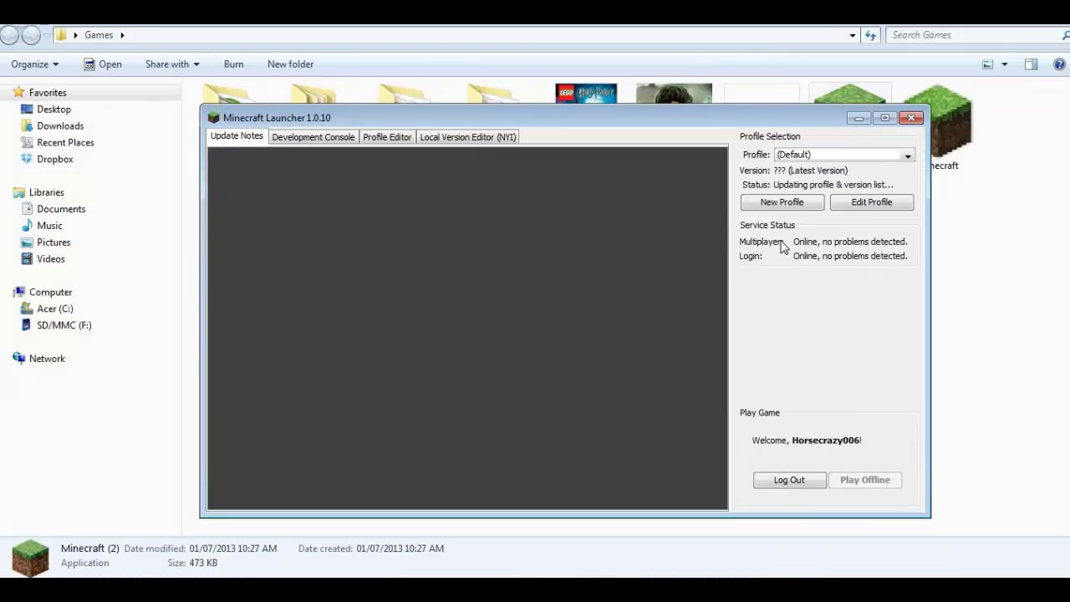
Step: Switch the launcher profile from the default one to Forge
left_click(845, 155)
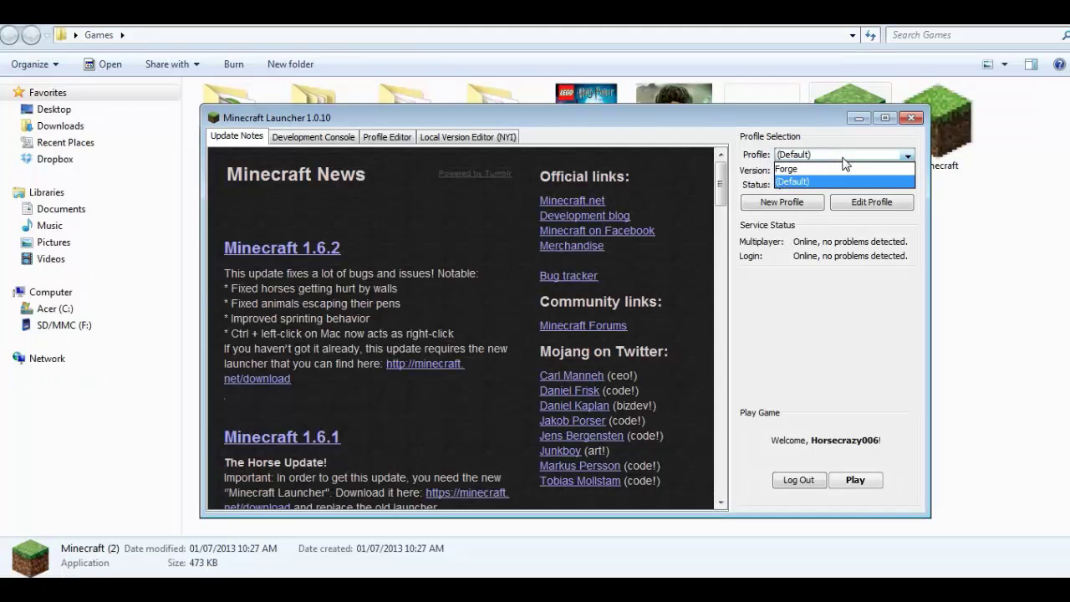
left_click(790, 181)
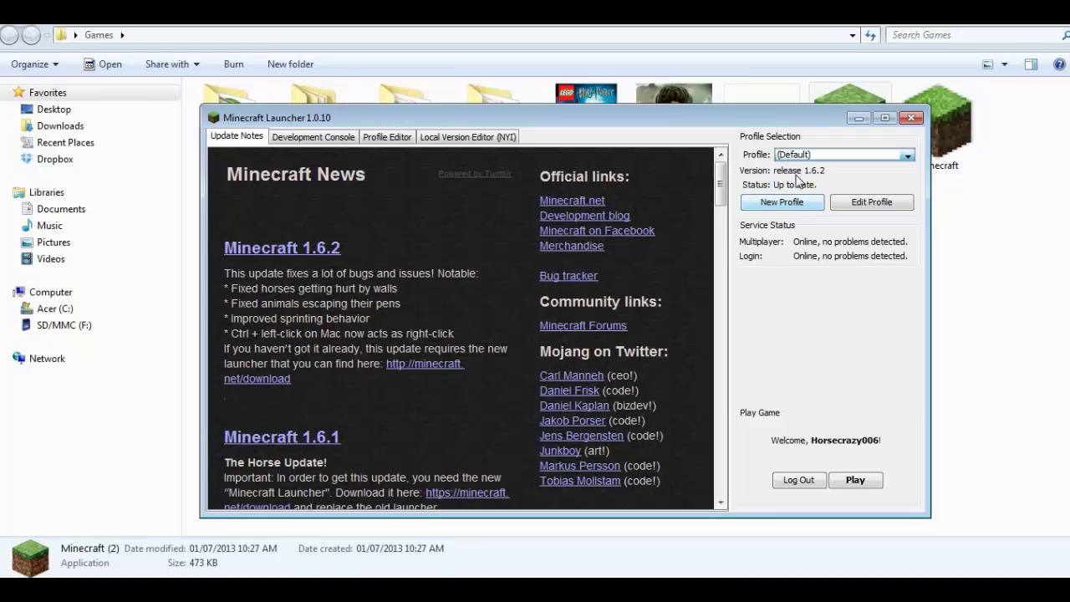
left_click(807, 156)
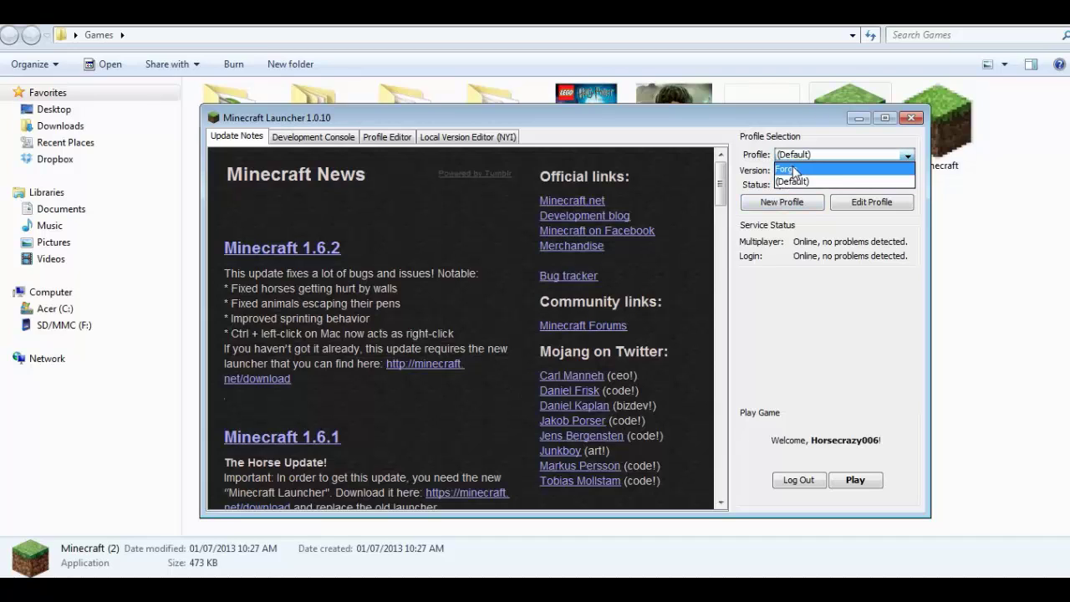
left_click(794, 170)
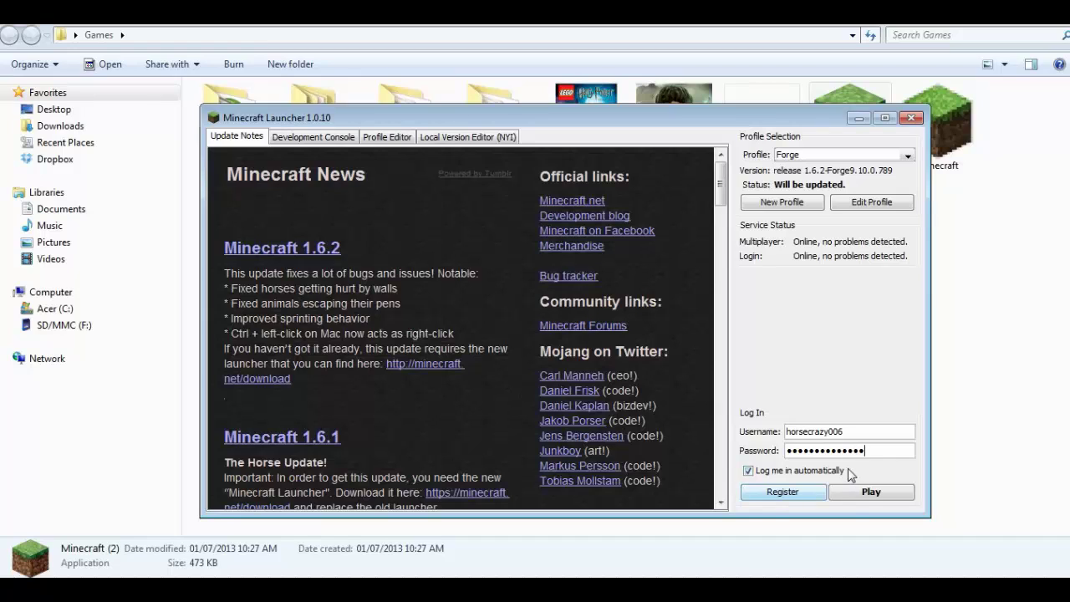
Step: Keep the Forge profile selected, log in and start the game
left_click(809, 156)
left_click(816, 304)
left_click(790, 163)
left_click(771, 179)
left_click(870, 493)
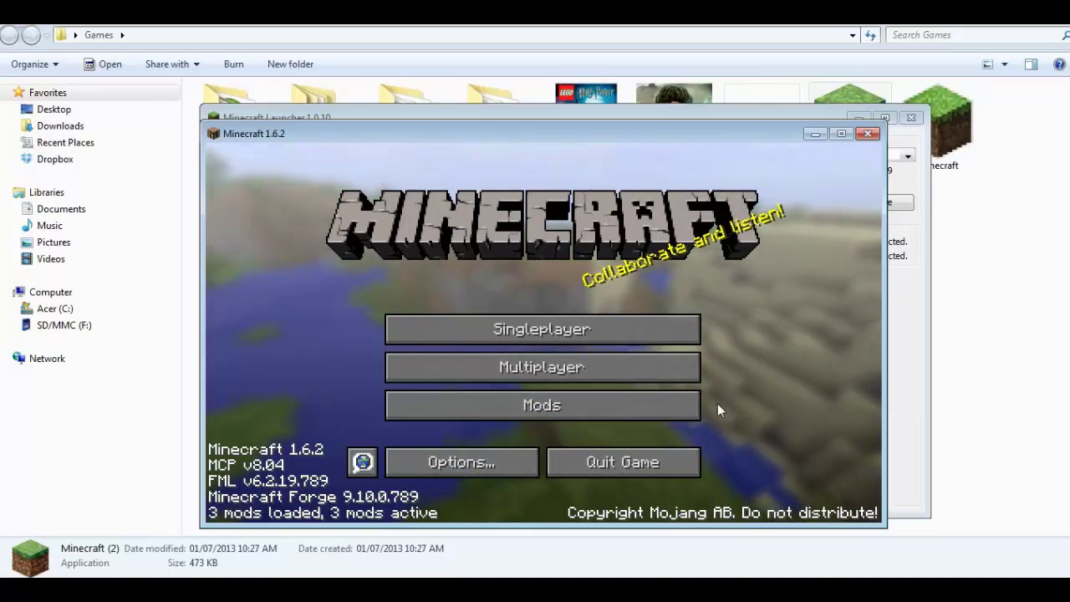
Step: Check which mods are loaded in the game's mod list and exit Minecraft 1.6.2
left_click(402, 404)
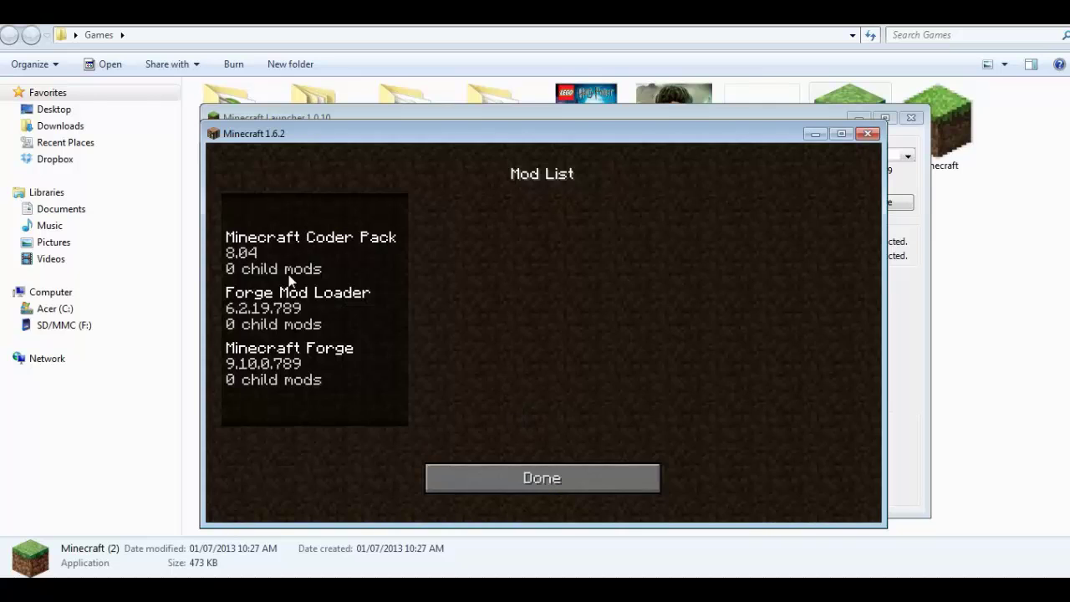
left_click(487, 471)
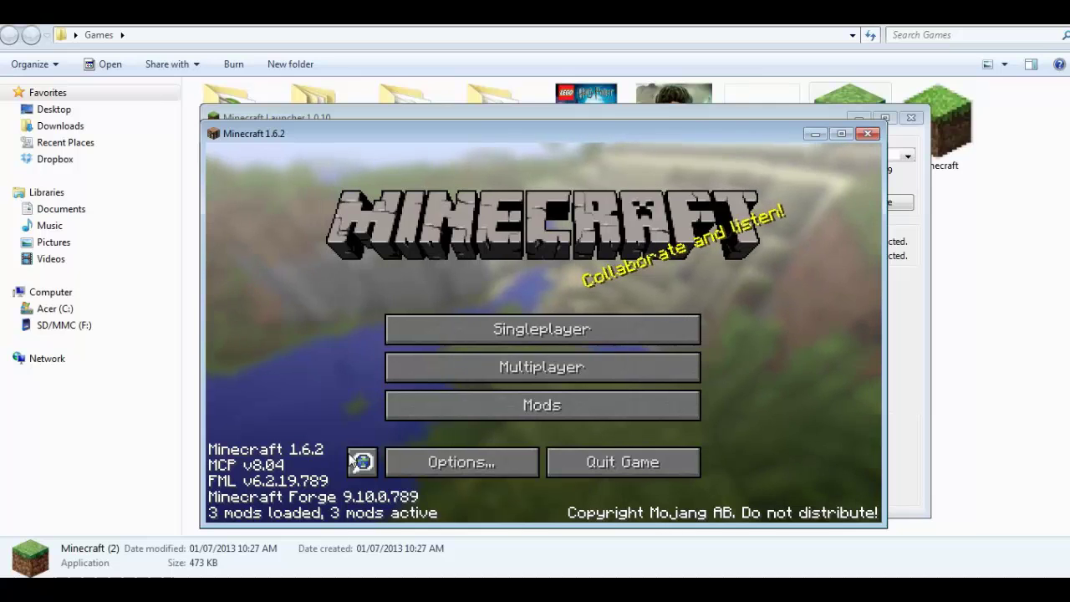
left_click(866, 134)
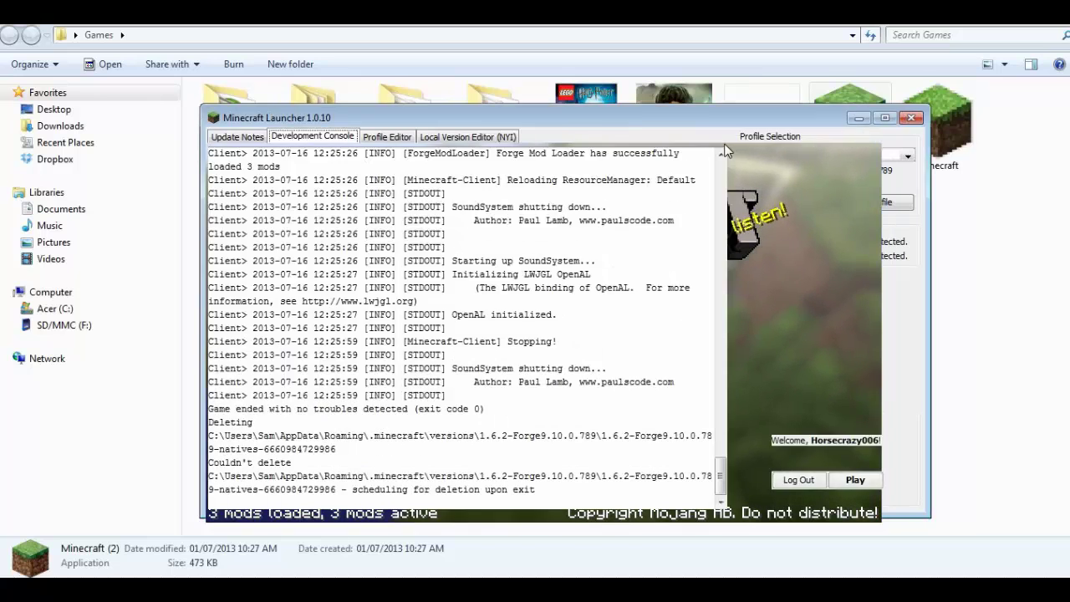
Step: Close the Minecraft launcher and the Games folder to return to the desktop
left_click(912, 118)
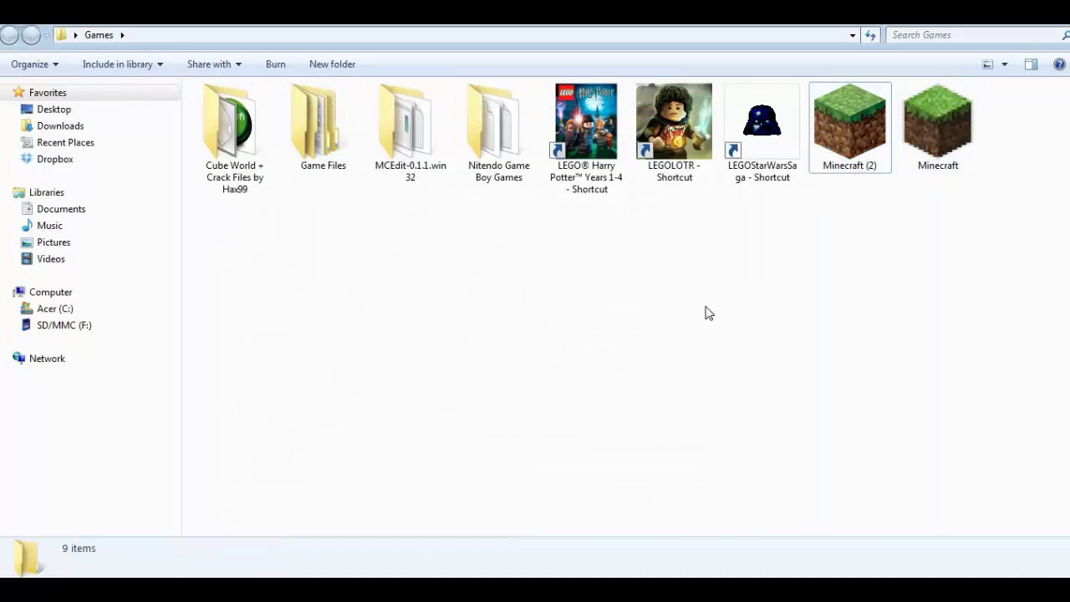
right_click(117, 589)
left_click(48, 566)
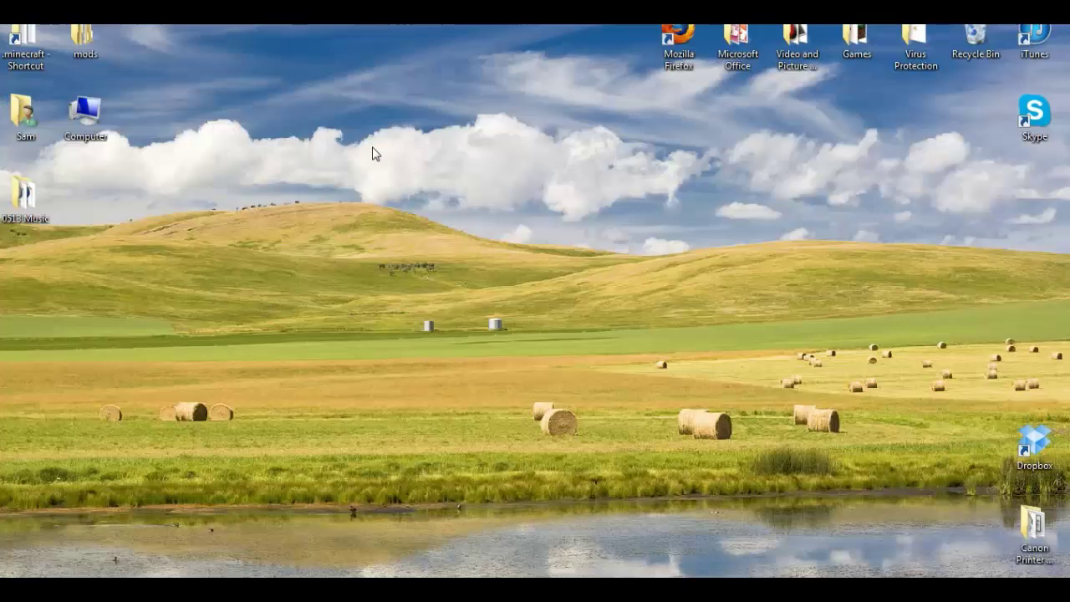